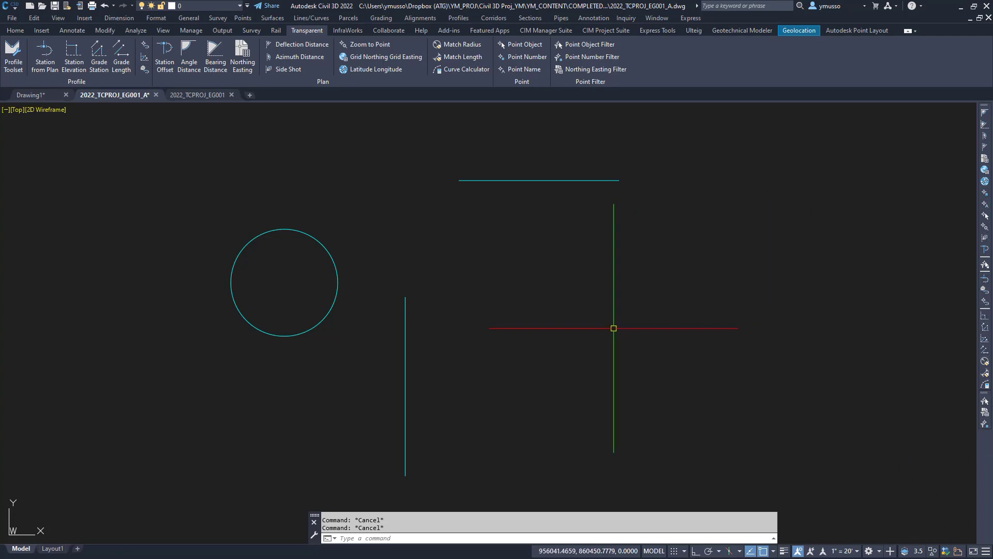
- Fillet the vertical and horizontal lines, matching the radius to the circle's radius
click(309, 33)
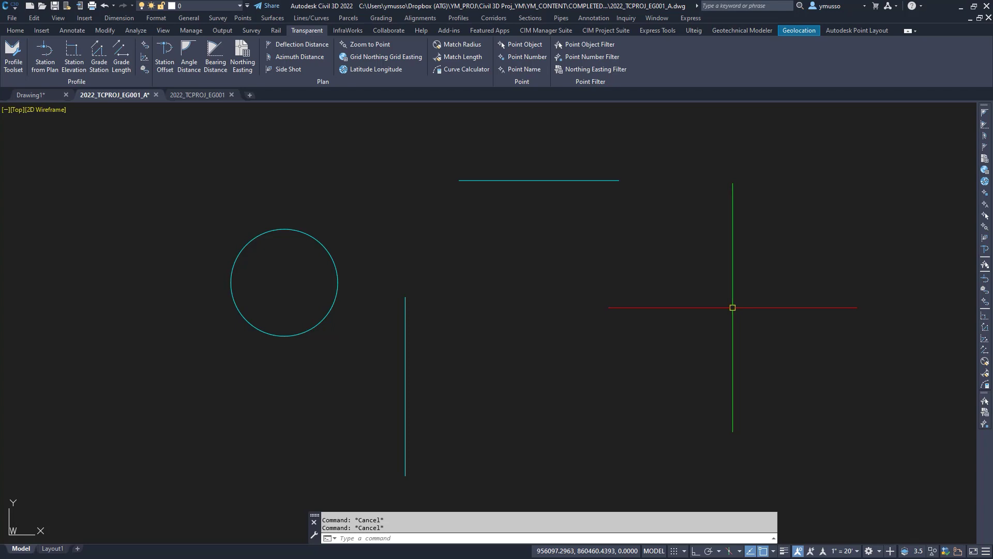
text(f)
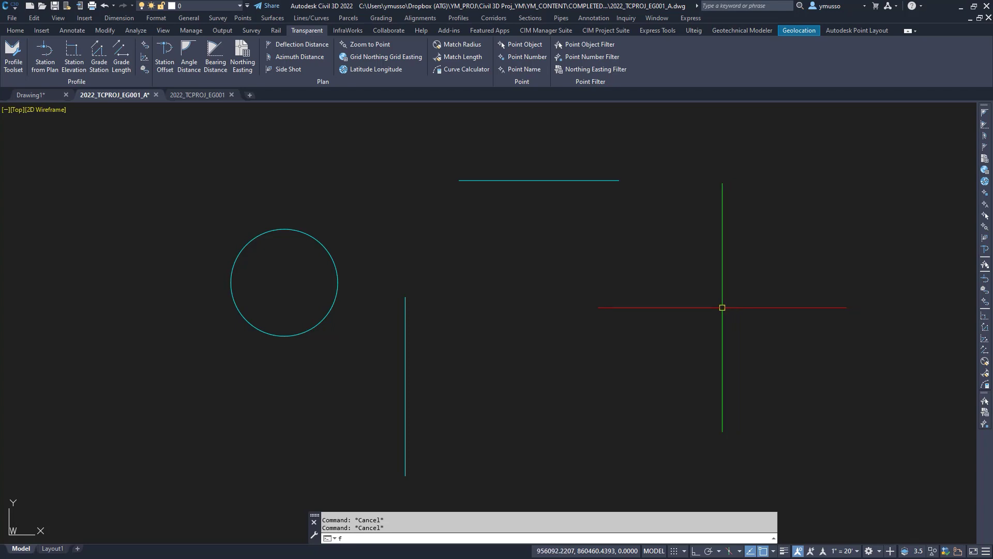
key(Return)
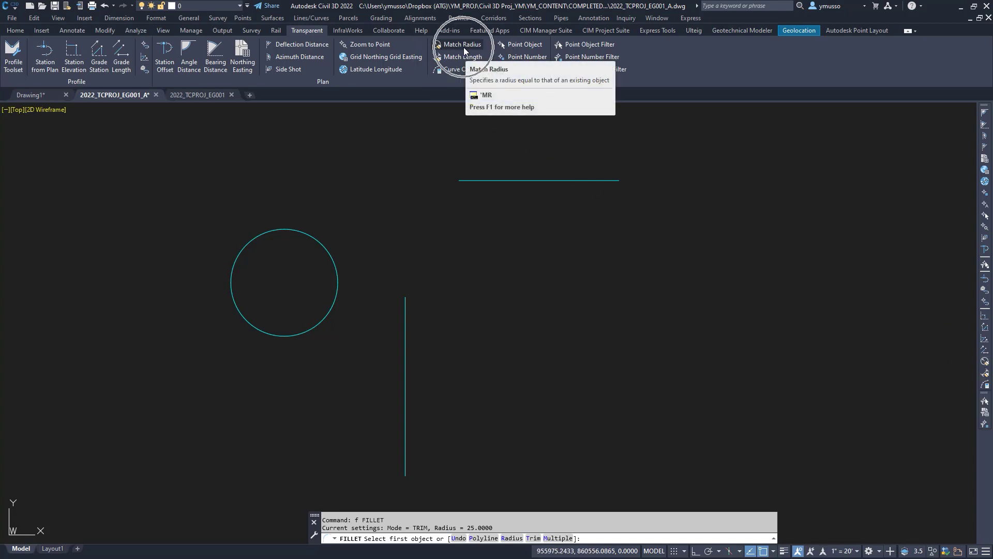
right_click(603, 299)
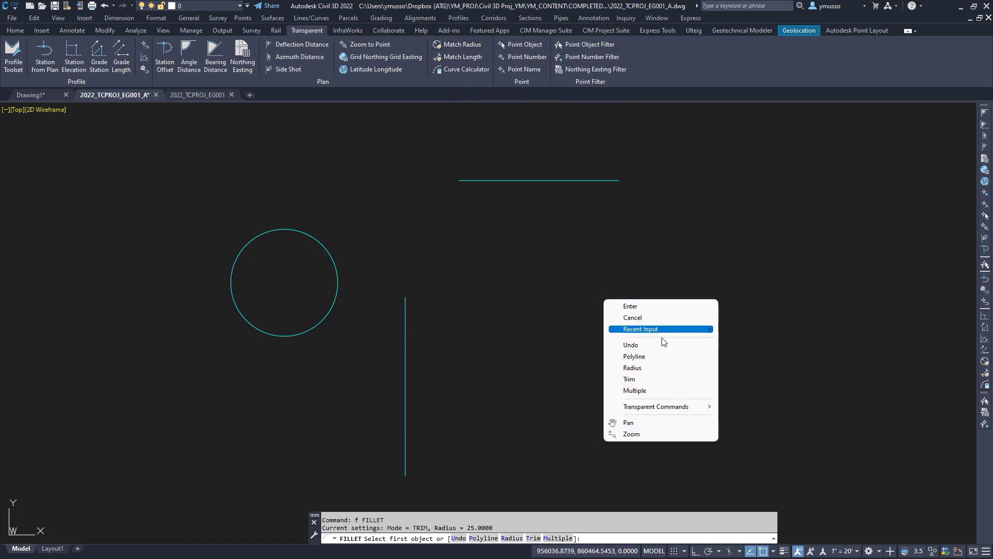
mouse_move(693, 407)
click(768, 385)
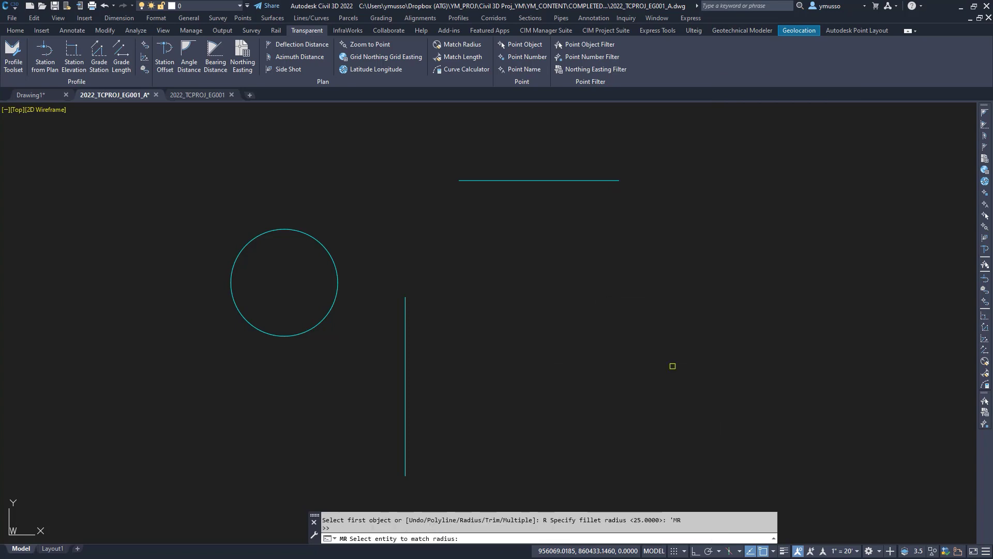
click(338, 275)
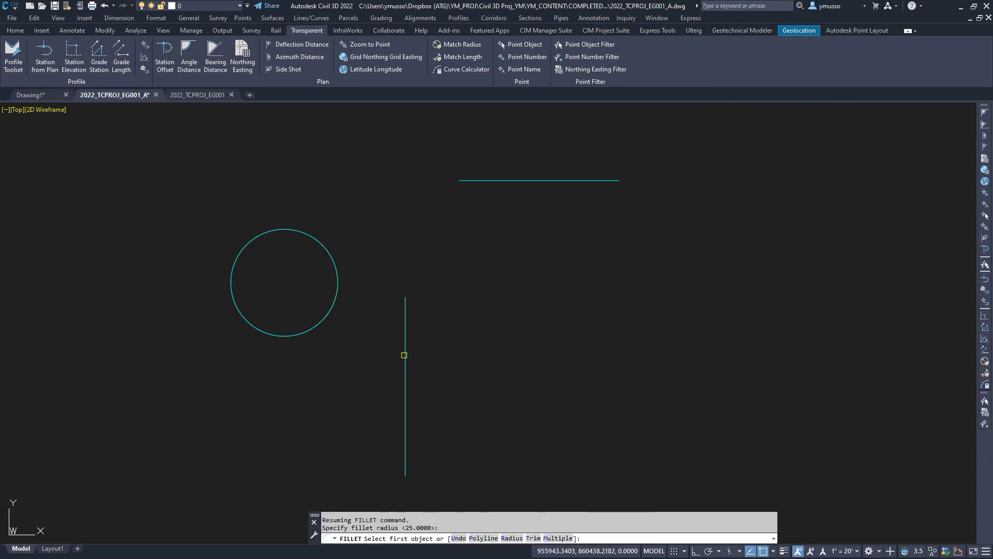
click(405, 352)
click(525, 181)
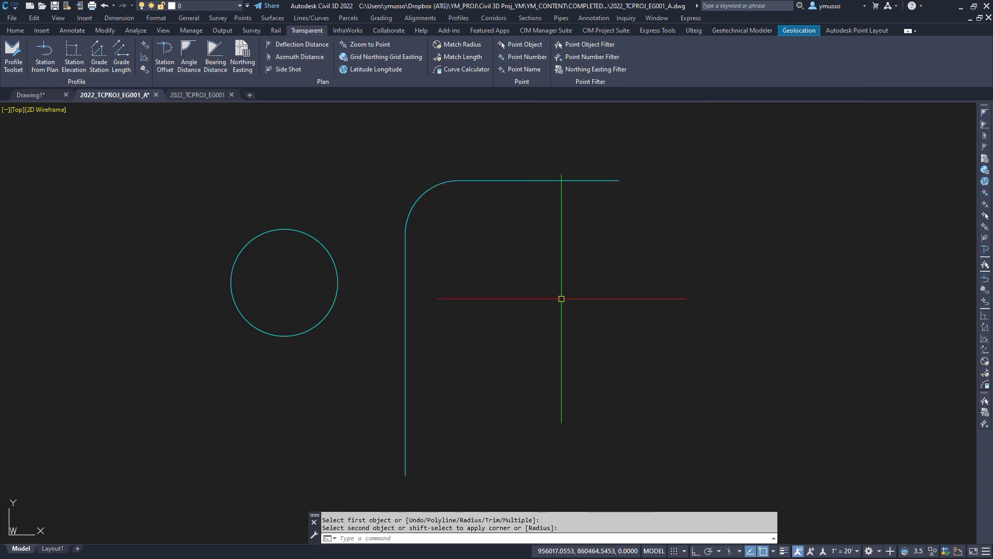
- Check the circle's properties and add an R25' radius dimension to the fillet arc
key(ctrl+1)
click(244, 309)
text(dra)
key(Return)
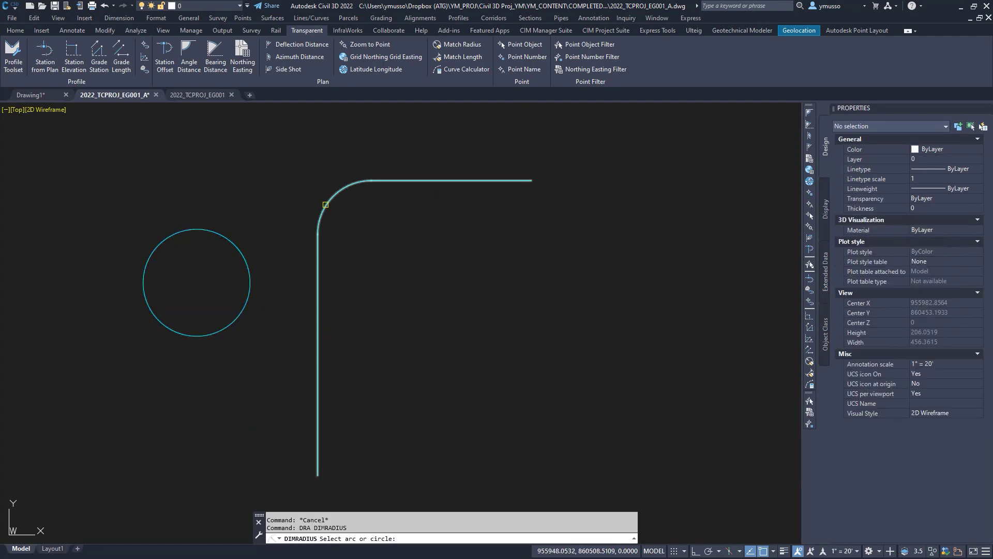
click(324, 200)
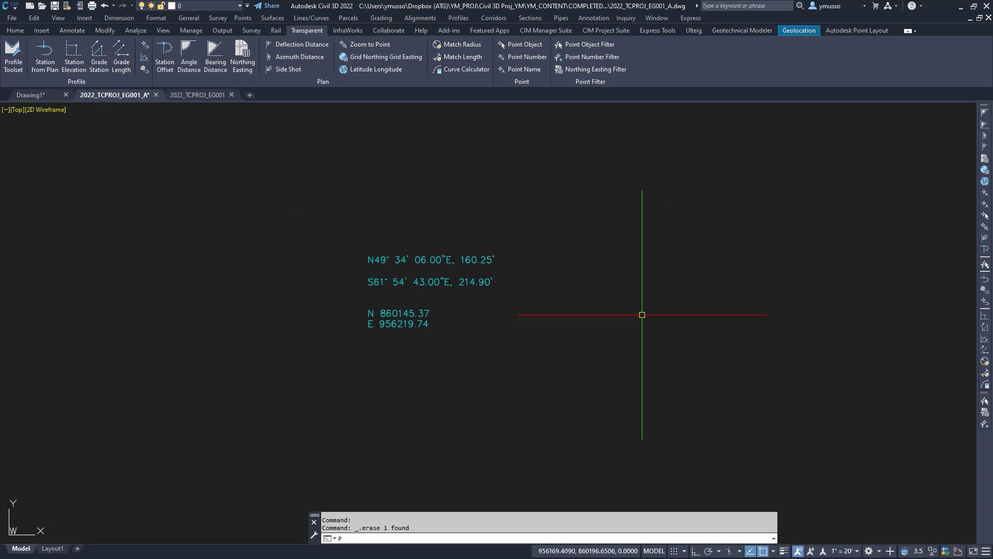
- Start a polyline at the lower-left point and draw the N49°34'06"E, 160.25' course
text(PLINE)
key(Return)
click(213, 407)
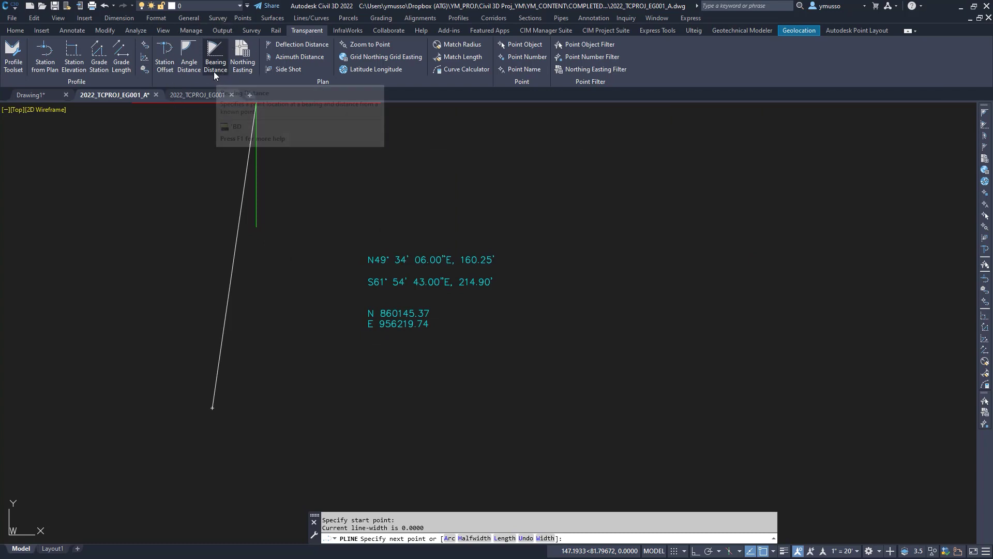
right_click(614, 343)
mouse_move(667, 451)
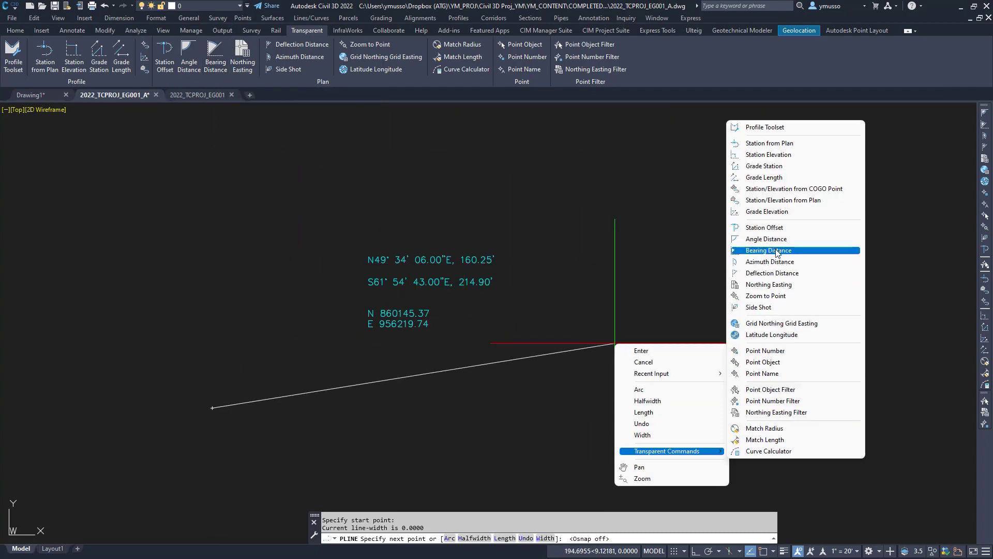
key(Escape)
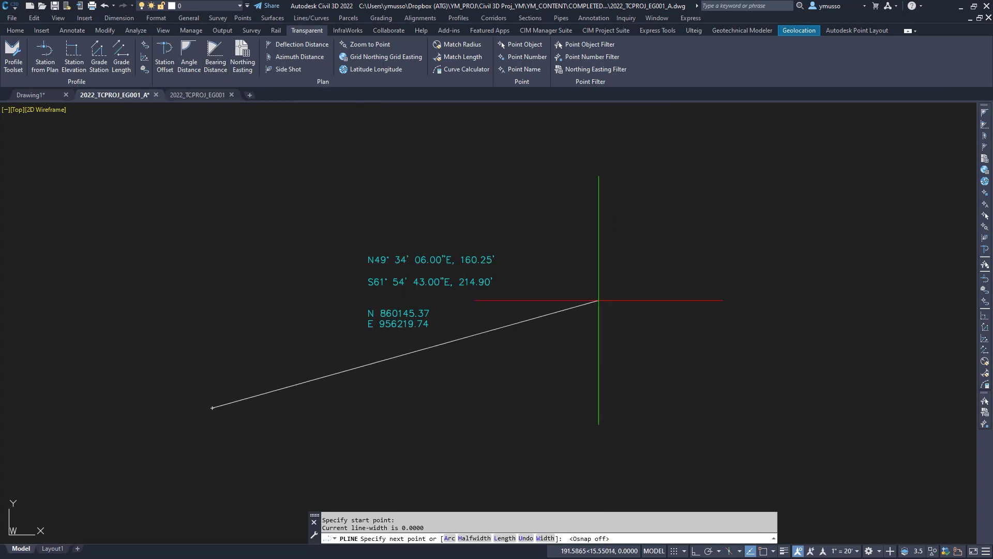
key(Return)
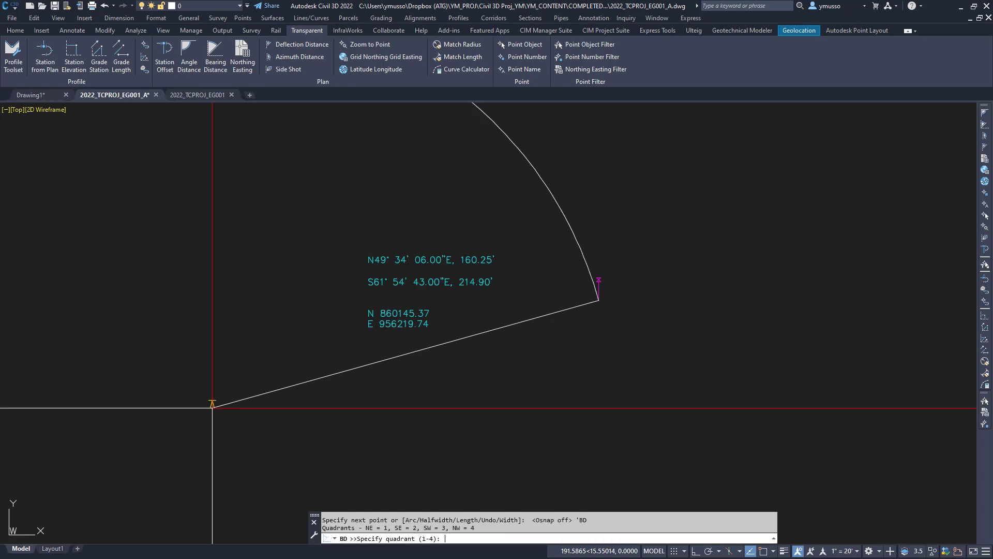
text(1)
key(Return)
text(49.3406.00)
key(Return)
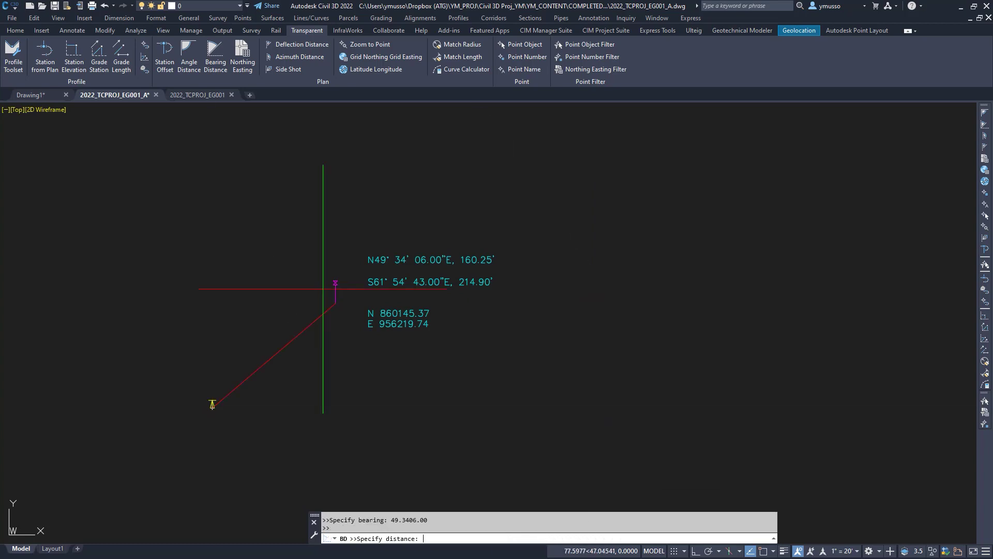
text(160.2)
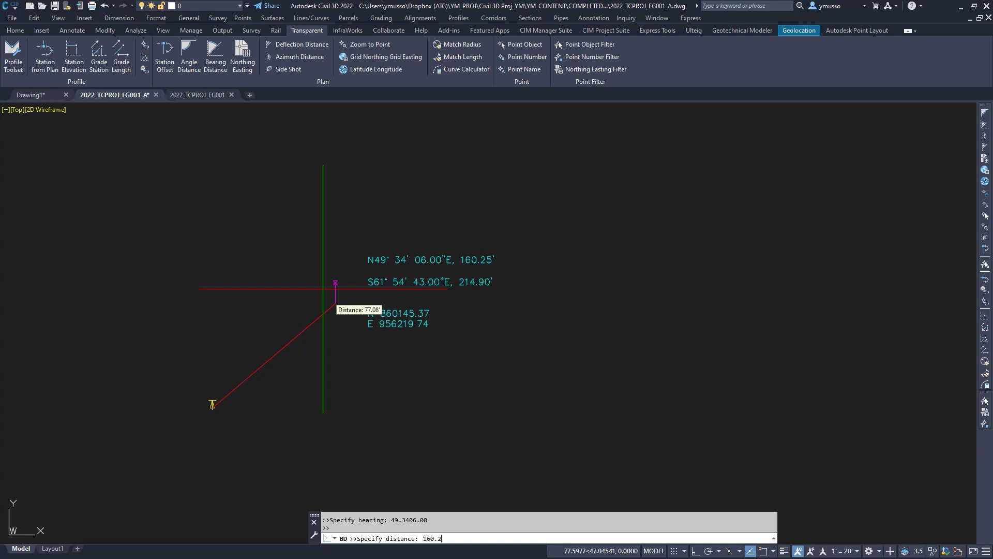
text(5)
key(Return)
- Continue the polyline with the S61°54'43"E, 214.90' course
text(2)
key(Return)
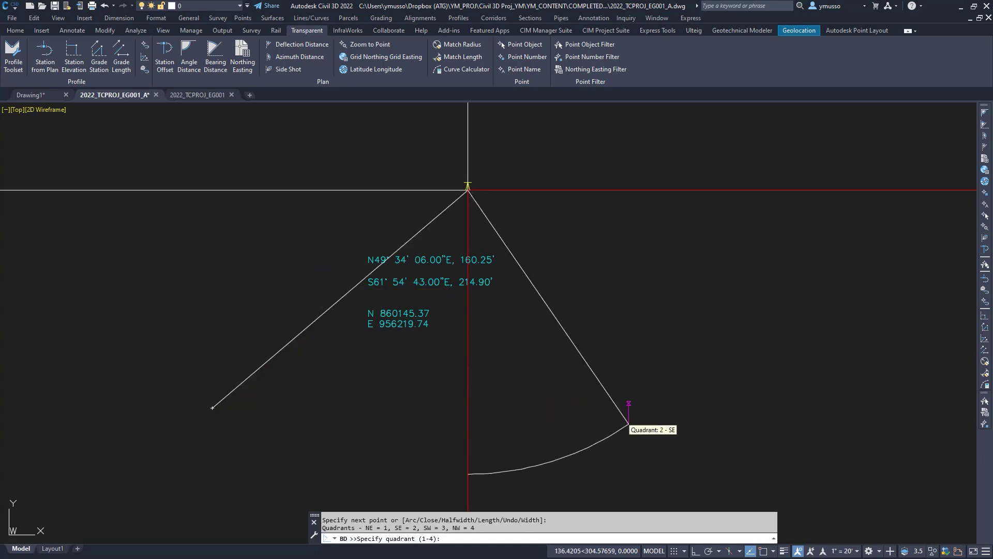
text(61.544)
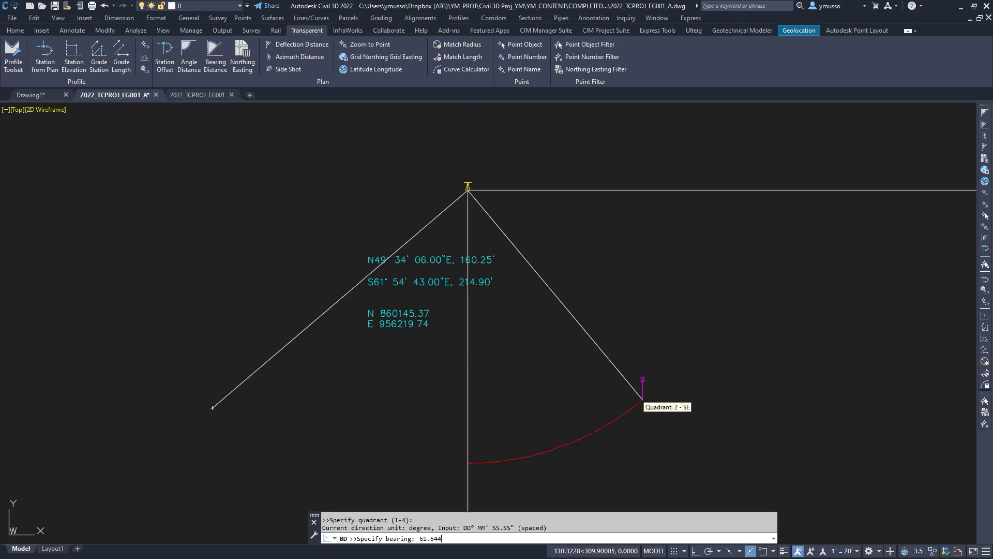
text(3.00)
key(Return)
text(214)
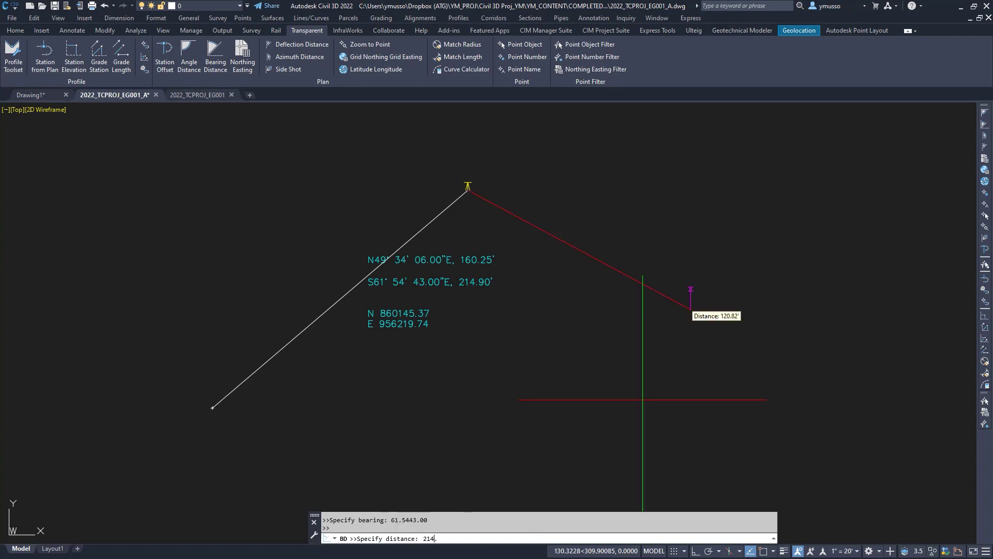
text(.90)
key(Return)
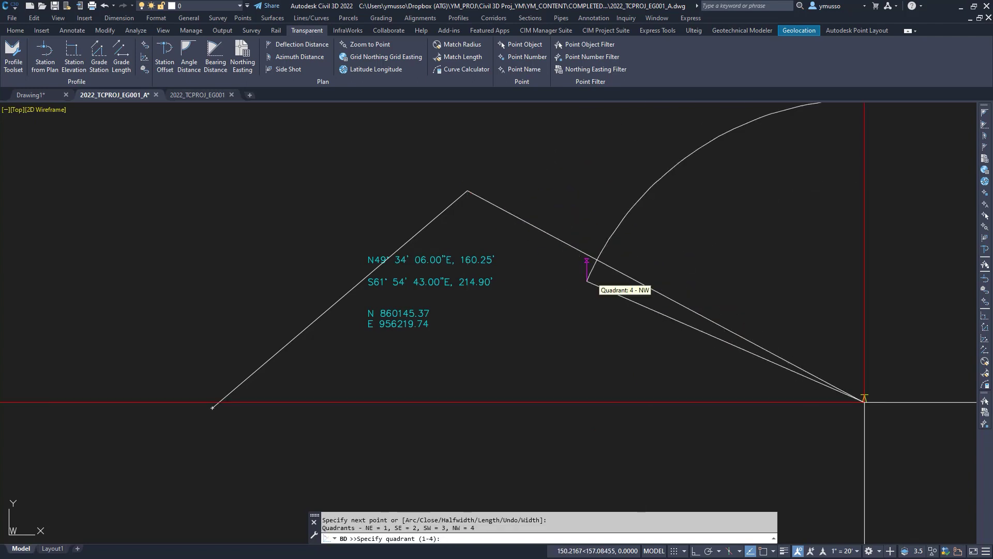
- Add a short third segment by northing/easting with 'NE, then end the polyline and zoom out
key(Return)
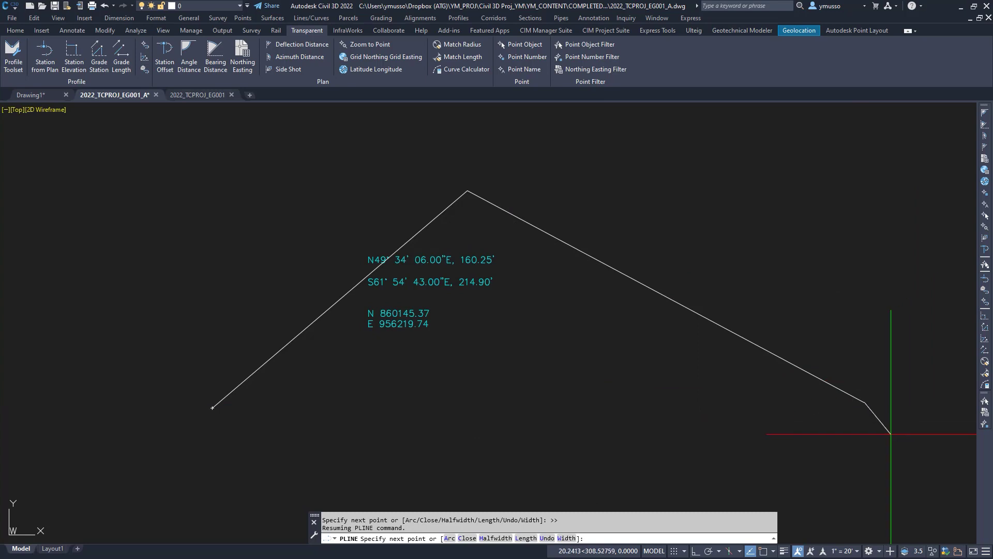
text(')
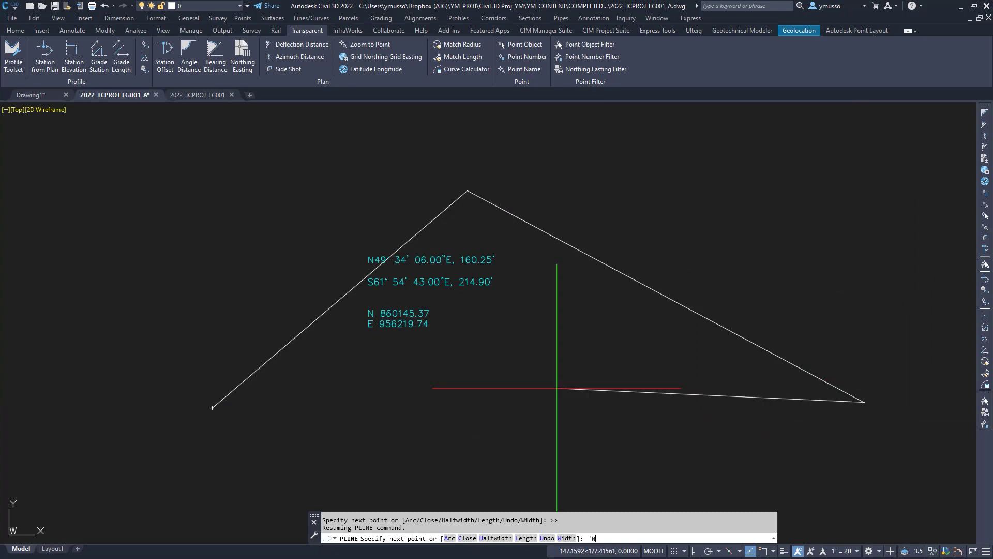
text(NE)
key(Return)
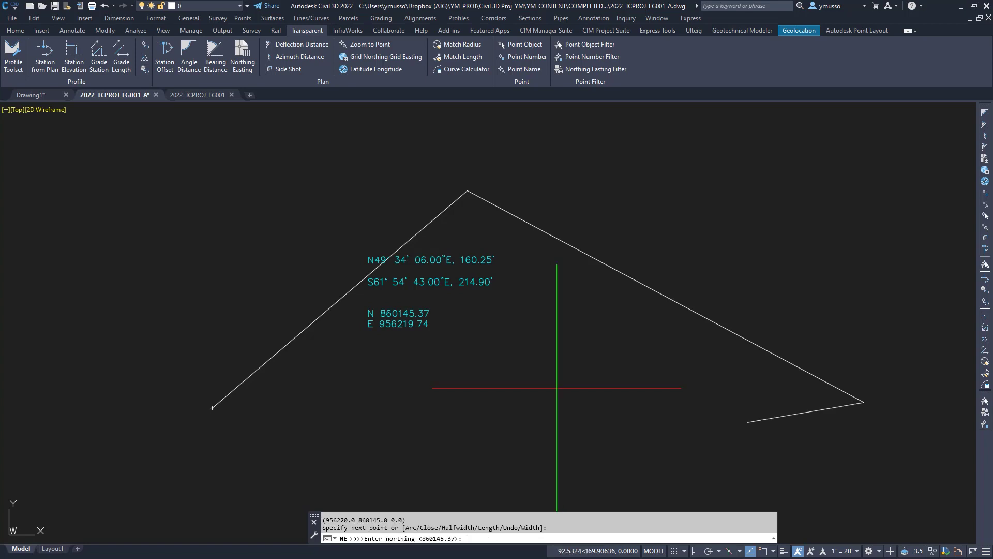
key(Escape)
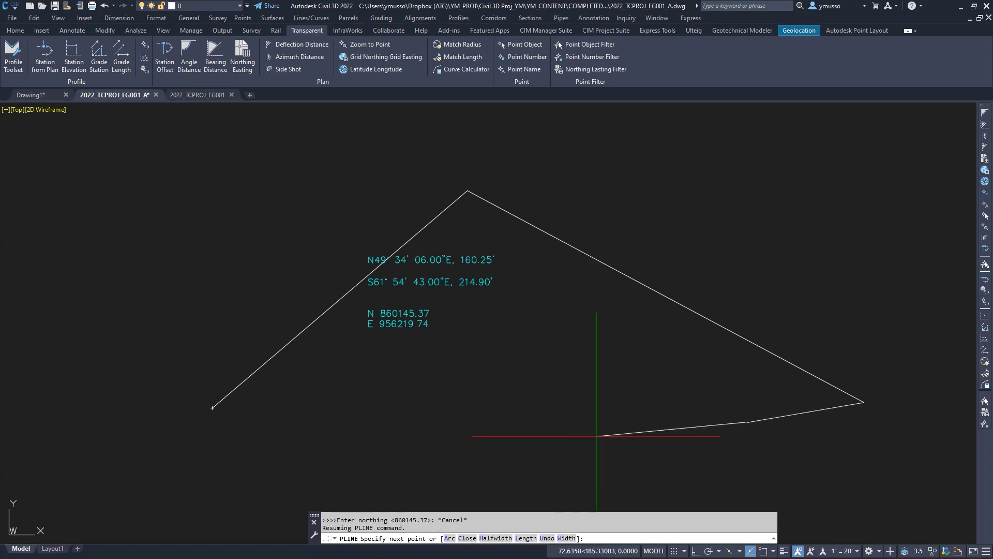
key(Escape)
scroll(540, 376, down, 1)
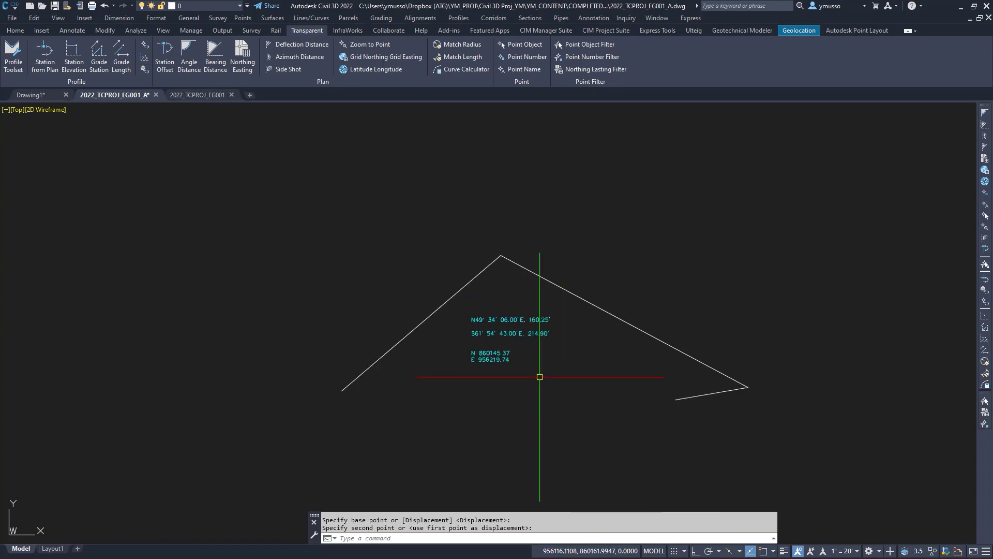
- Label both polyline segments with bearing and distance using Add Labels
click(16, 30)
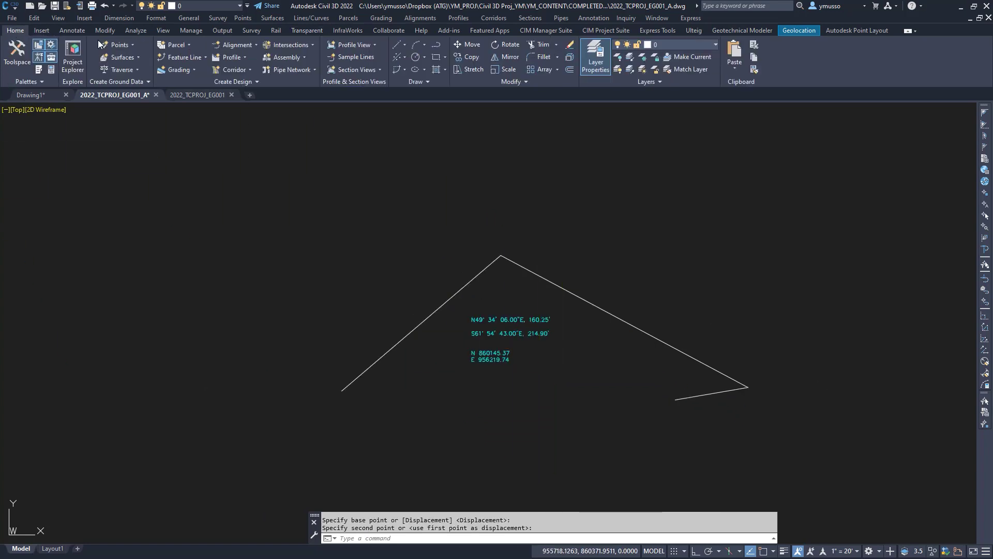
click(72, 31)
click(16, 52)
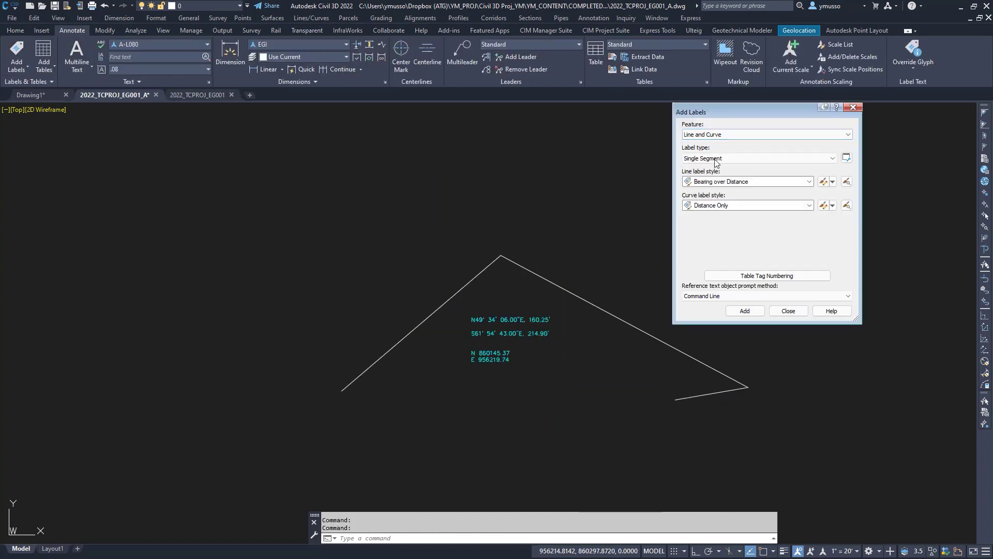
click(745, 310)
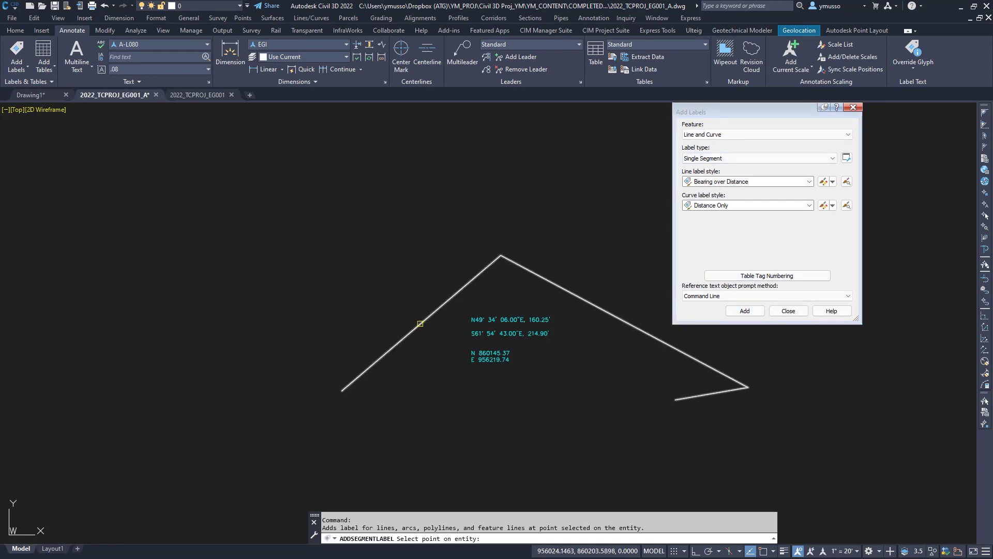
click(420, 324)
click(599, 306)
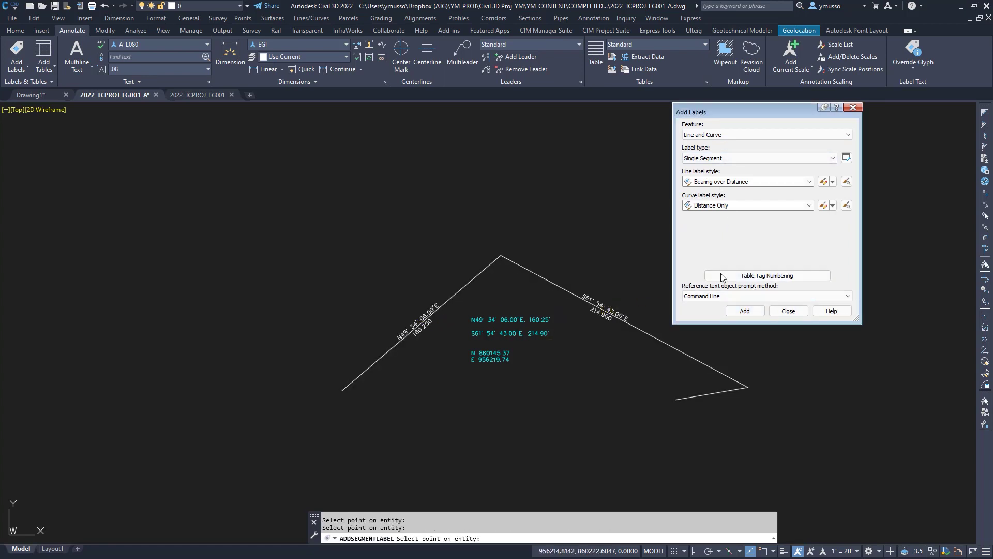
- Place a Northing-Easting coordinate note label at the right end point
scroll(745, 184, down, 1)
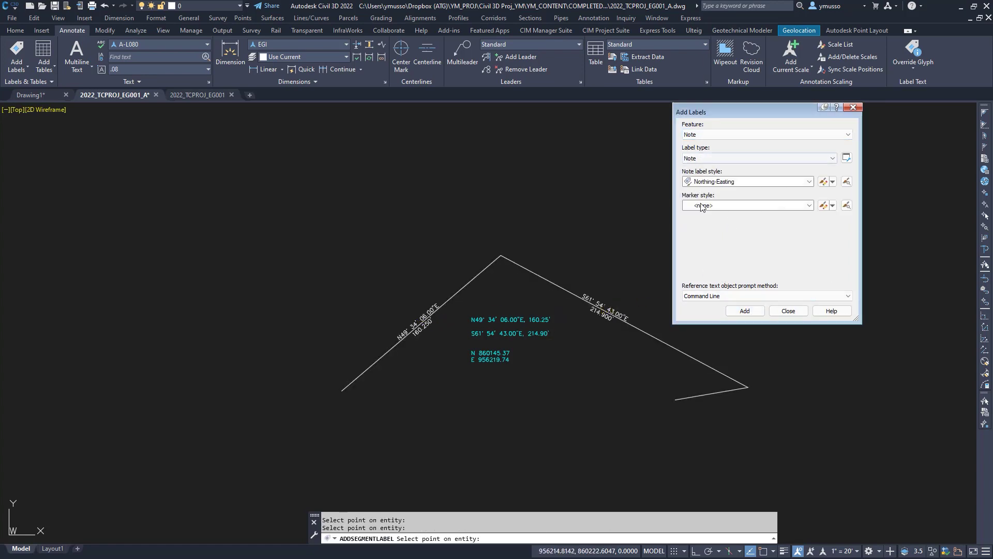
click(745, 310)
key(F3)
click(672, 402)
key(Escape)
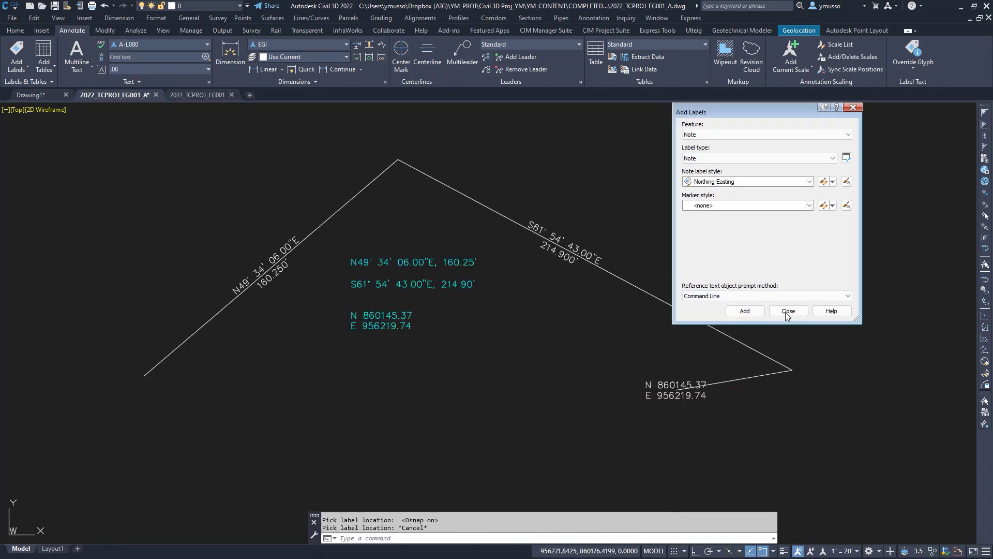
click(15, 30)
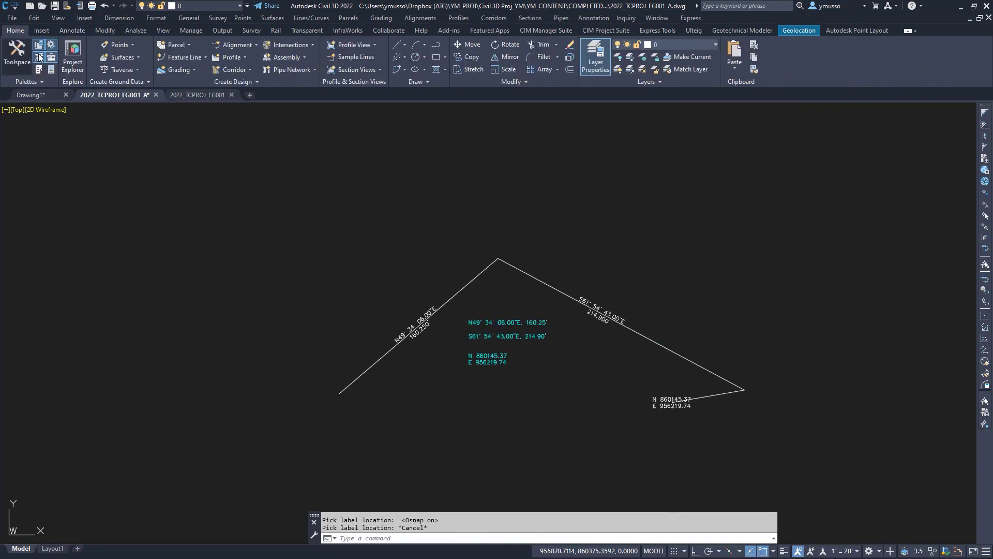
- Review the Feature Line options and the object snap modes, leaving Osnap on
click(404, 46)
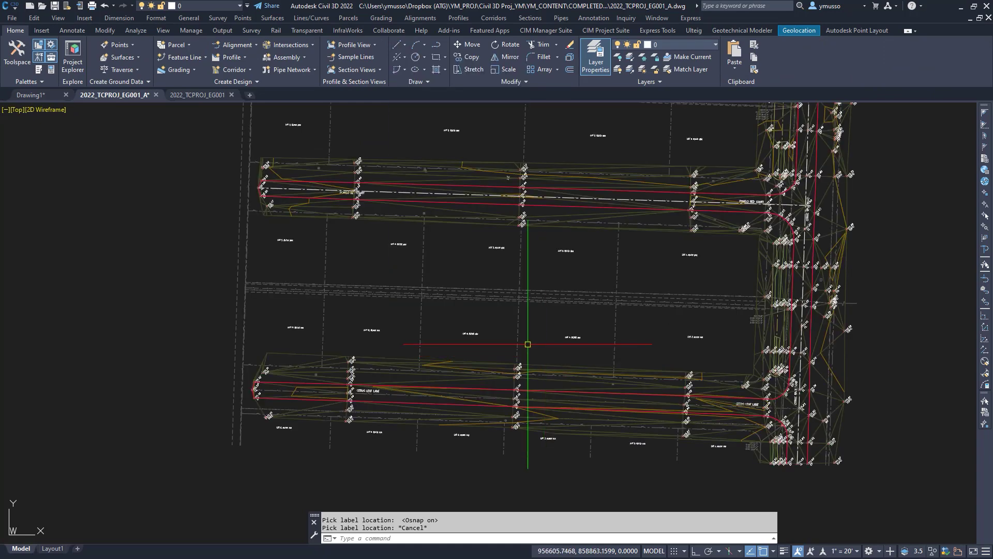
click(205, 58)
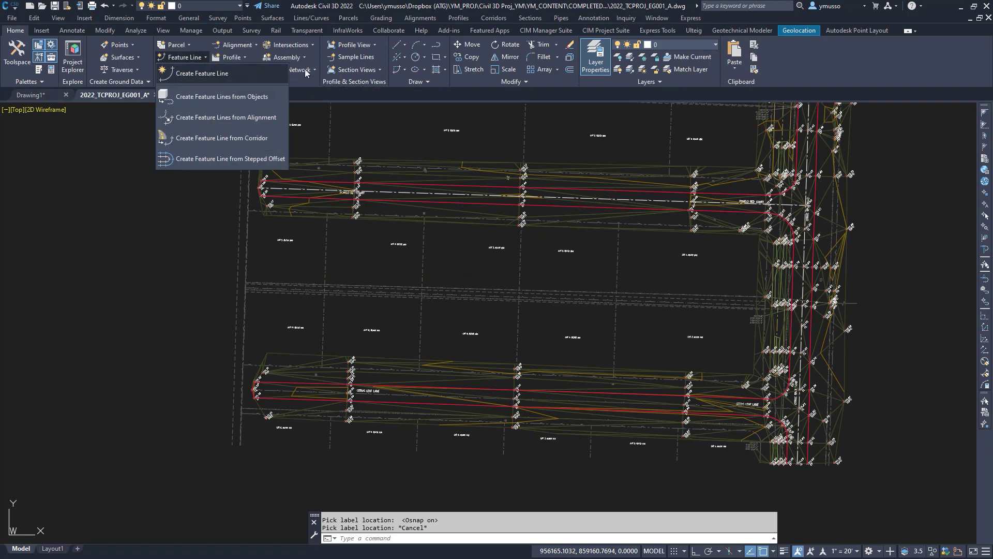
click(764, 551)
click(763, 551)
right_click(764, 552)
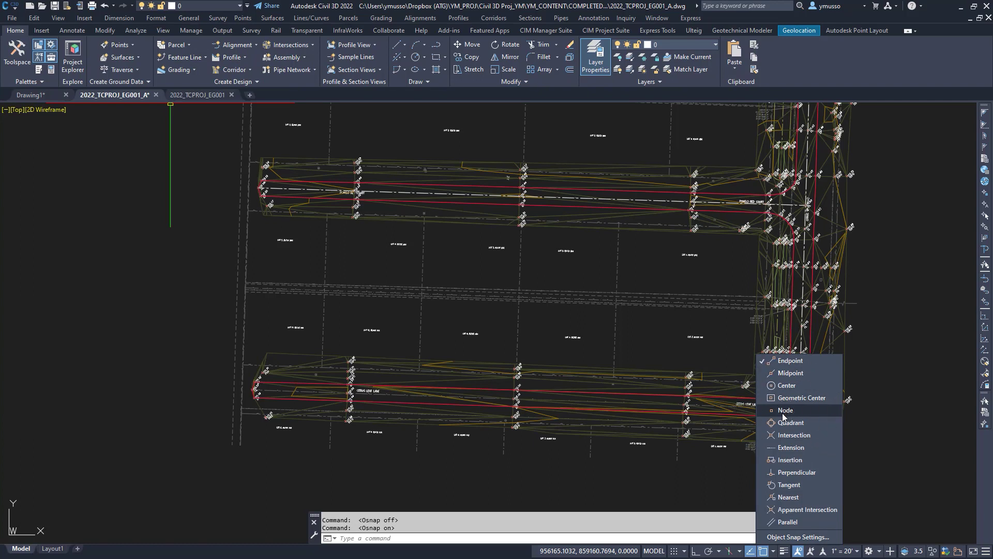
click(722, 494)
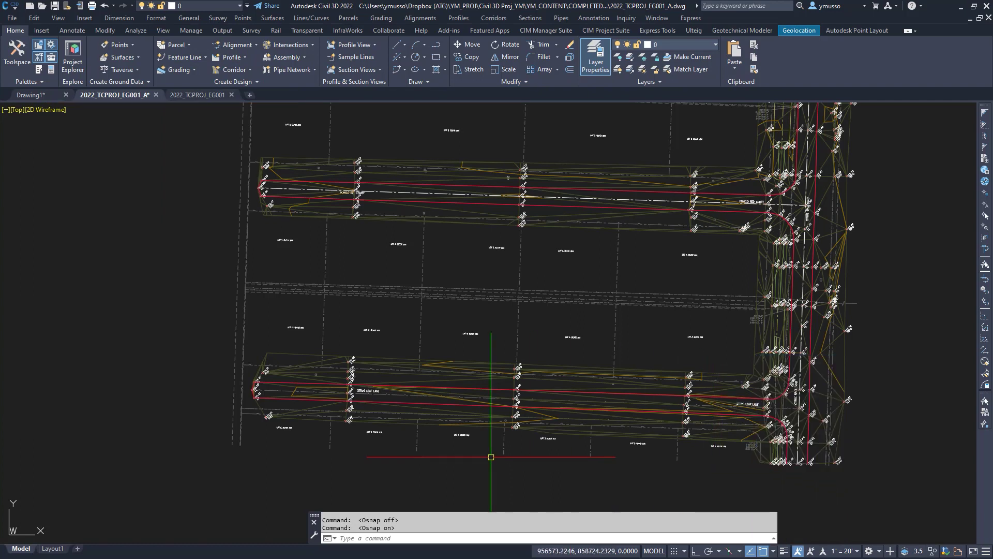
- Zoom and pan the plan to recentre both streets around Citrus Leaf Lane
scroll(281, 397, up, 5)
scroll(158, 364, up, 2)
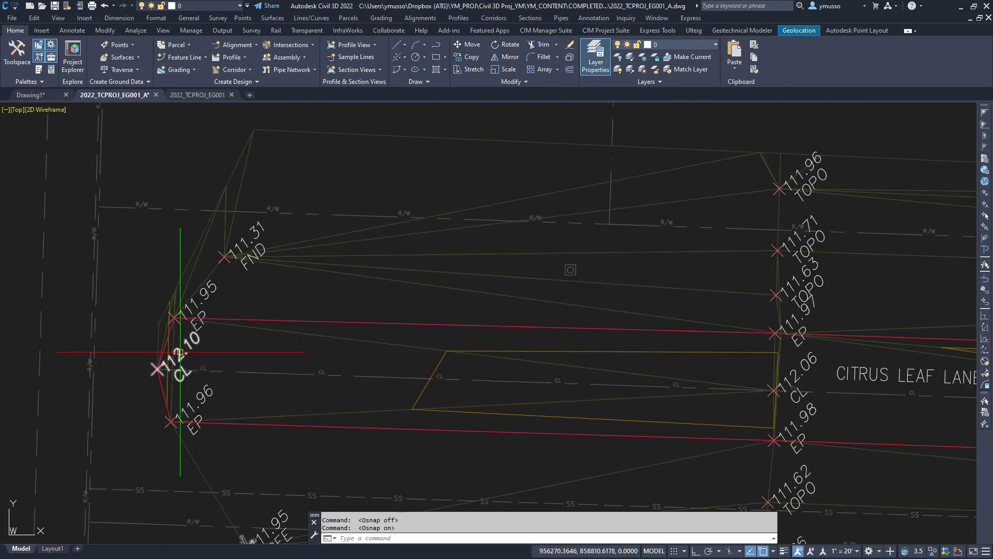
scroll(184, 346, down, 6)
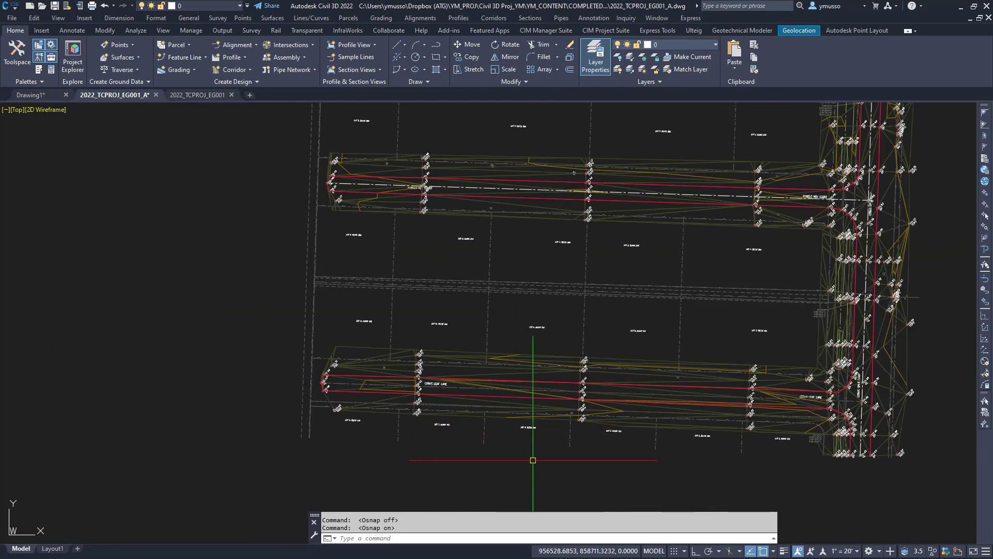
mouse_move(532, 366)
middle_down()
mouse_move(566, 472)
mouse_move(558, 480)
middle_up()
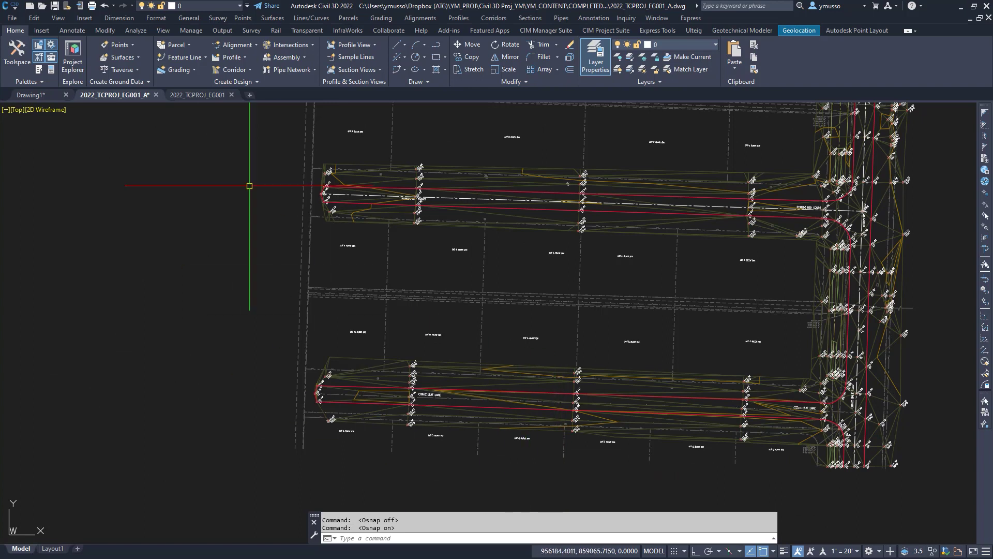
- Create a feature line starting at a COGO point via 'PO, extending to 112.06 CL
click(209, 60)
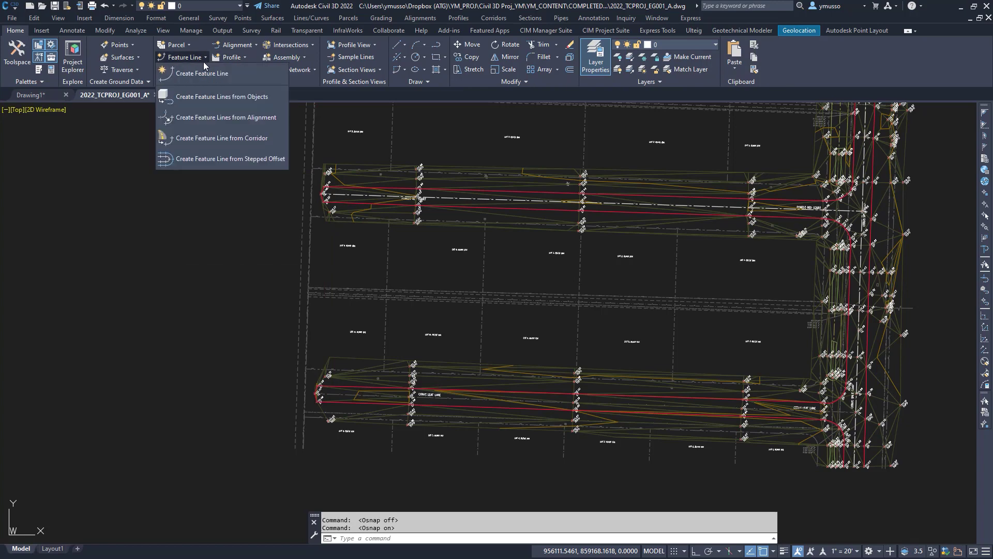
click(213, 75)
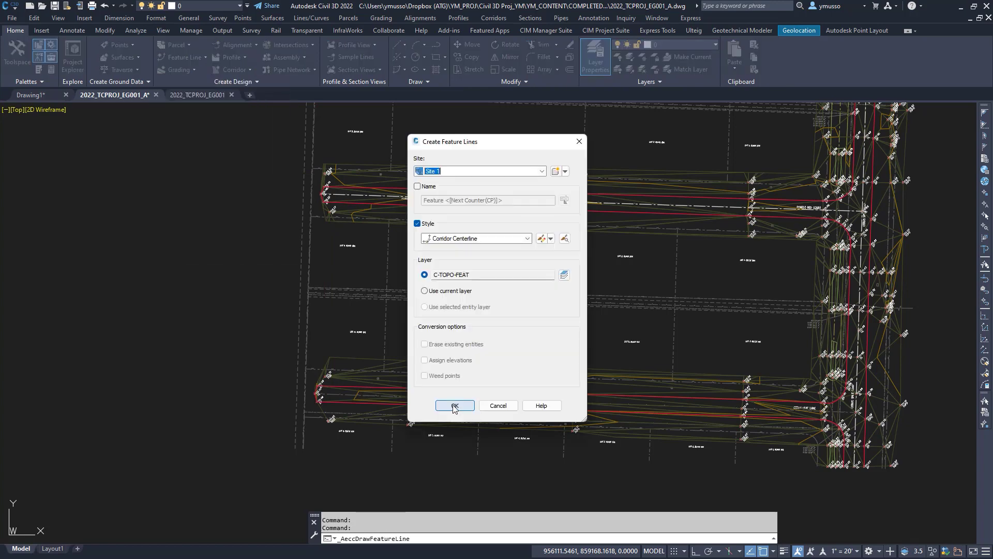
click(454, 406)
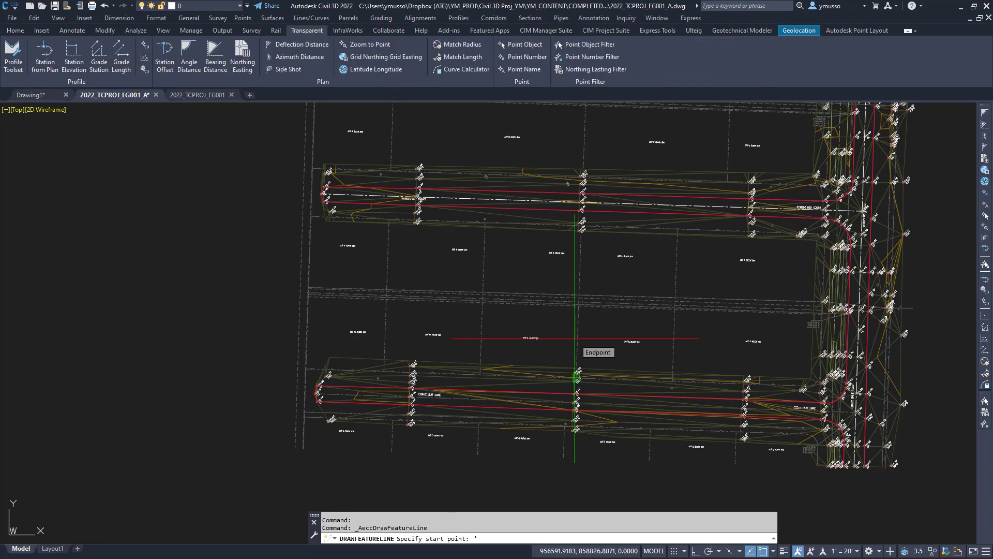
text('PO)
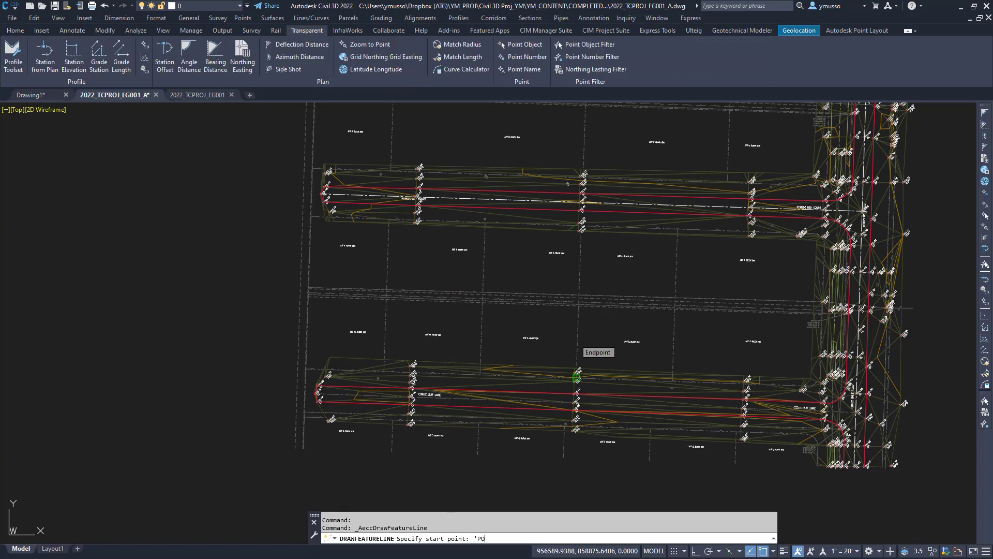
key(Return)
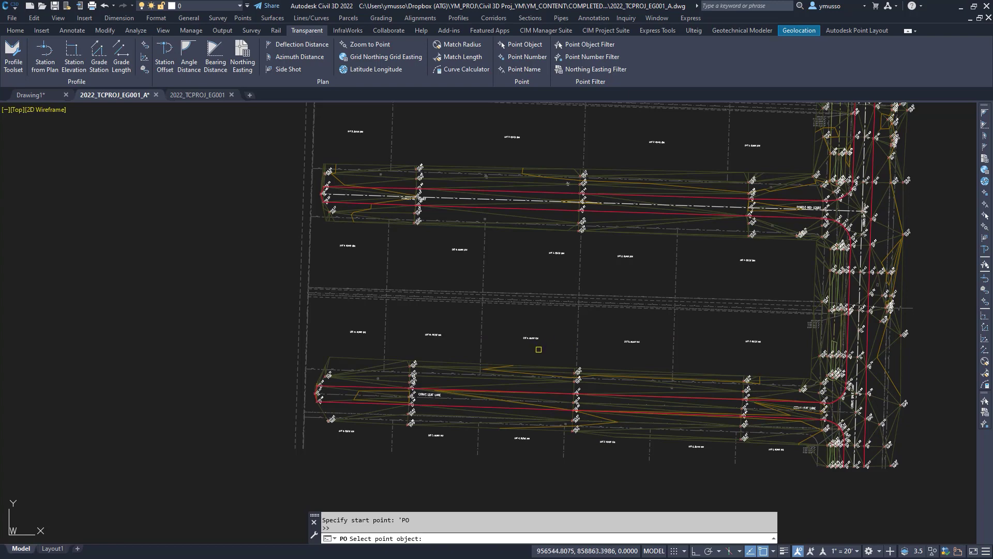
scroll(305, 432, up, 7)
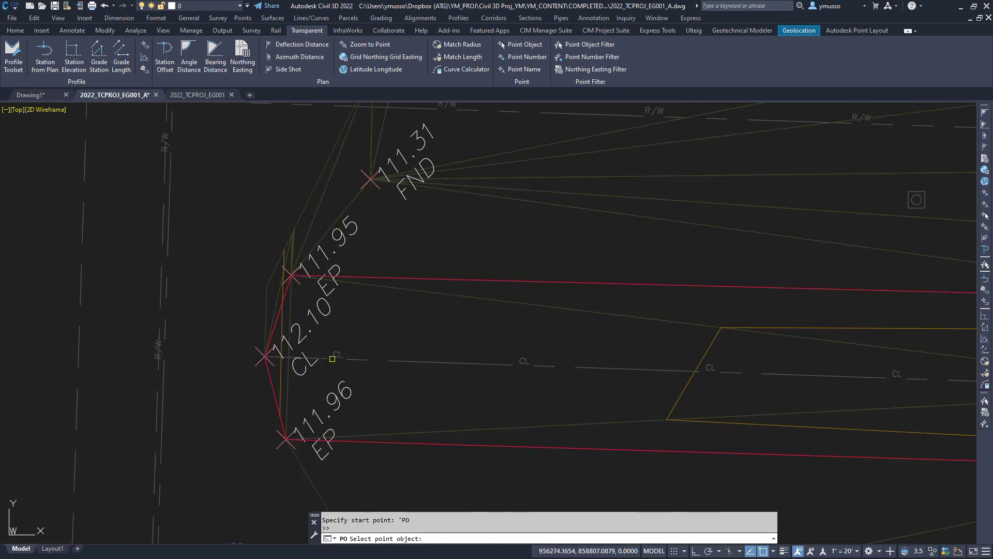
scroll(311, 342, down, 5)
scroll(616, 372, up, 3)
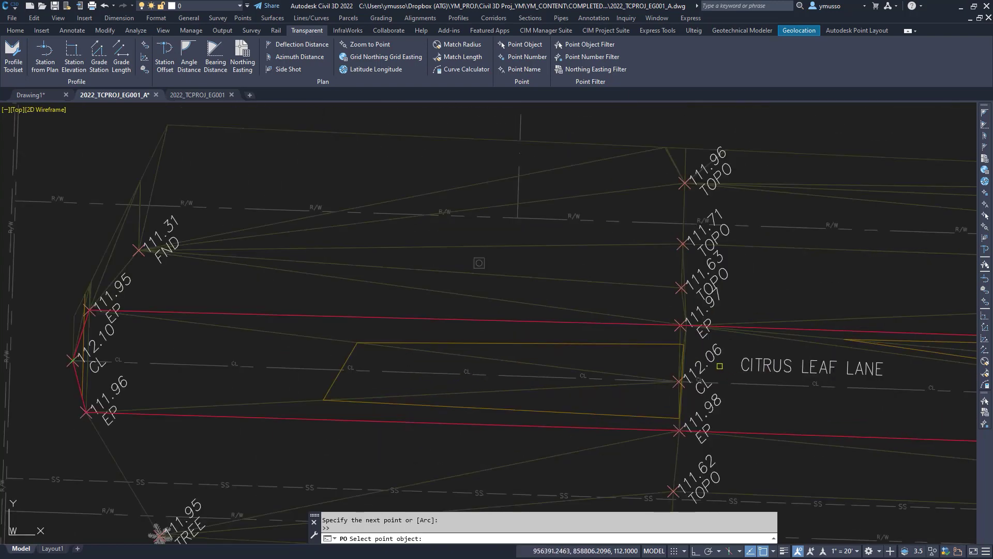
click(679, 381)
- Add points 112.18 CL and 112.19 CL along Citrus Leaf Lane, accepting the default grade
text('po)
key(Return)
scroll(462, 423, down, 4)
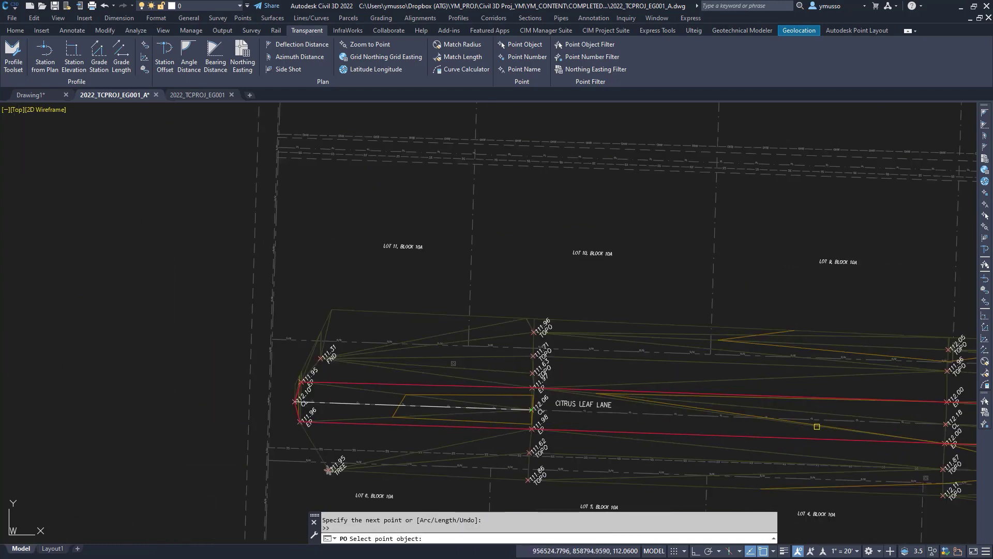
middle_drag(816, 426, 566, 370)
scroll(716, 331, up, 2)
click(670, 401)
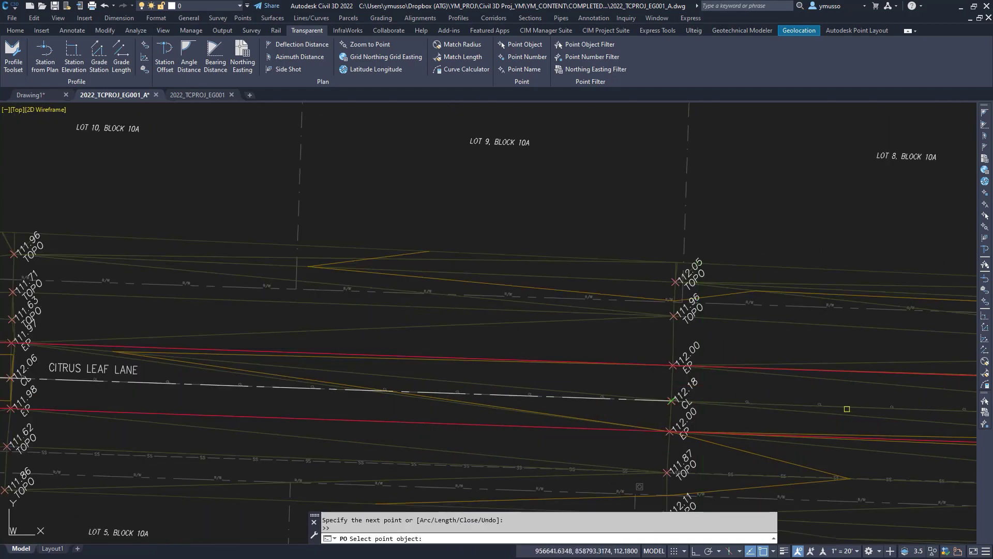
middle_drag(846, 409, 457, 386)
scroll(457, 386, down, 2)
scroll(688, 401, up, 5)
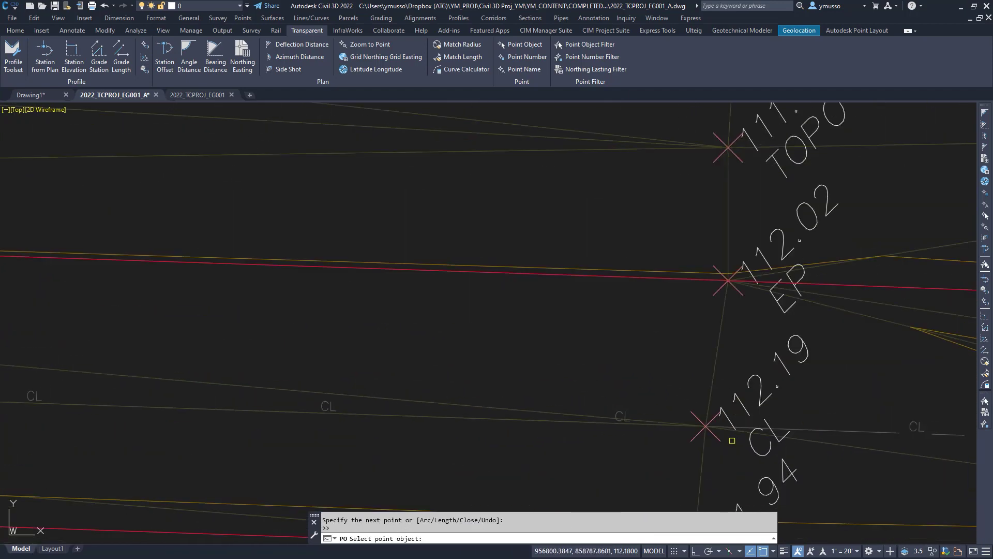
click(732, 441)
scroll(348, 401, down, 9)
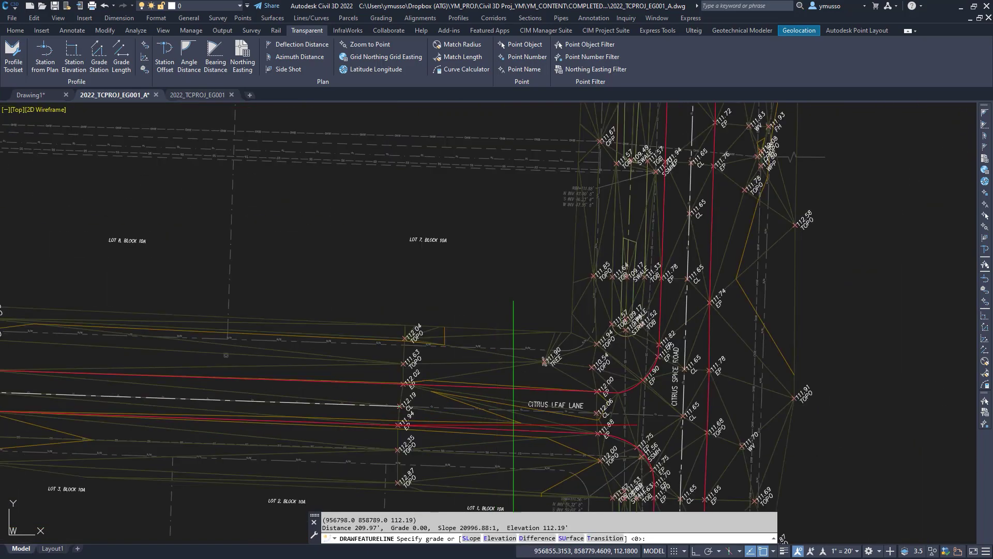
scroll(618, 413, up, 6)
key(Return)
- Extend the feature line to point 111.65 CL at Citrus Spice Road
text('po)
key(Return)
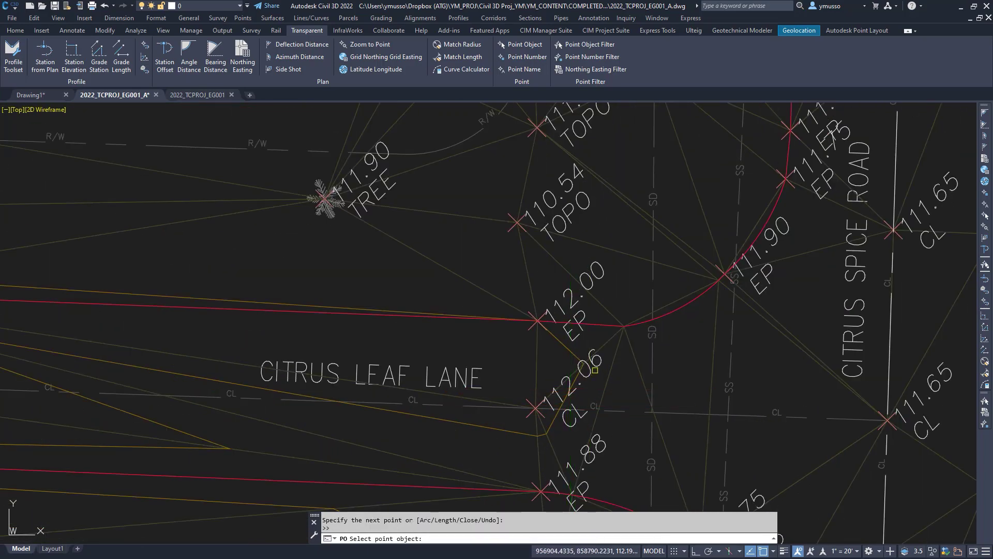
scroll(718, 416, down, 5)
scroll(719, 415, up, 6)
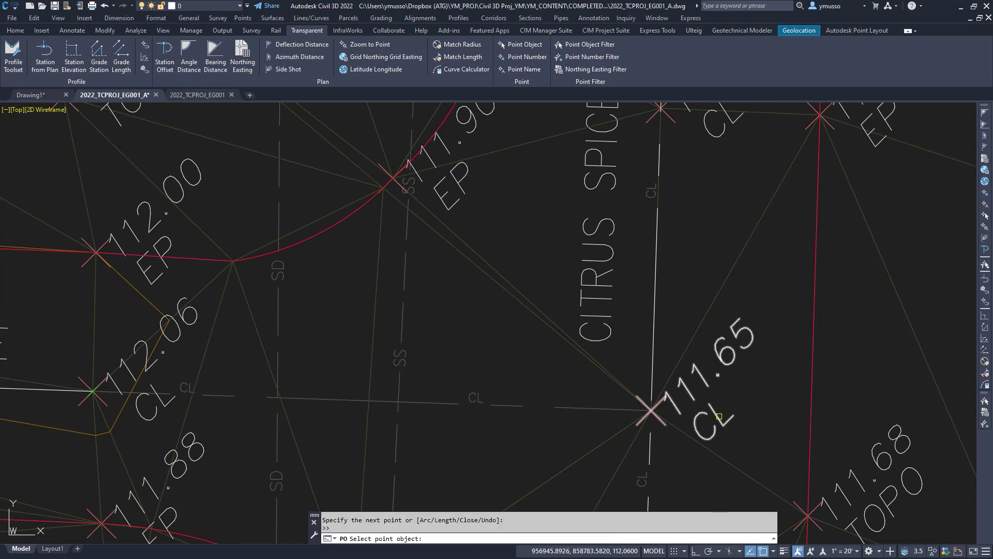
click(718, 416)
scroll(780, 304, down, 5)
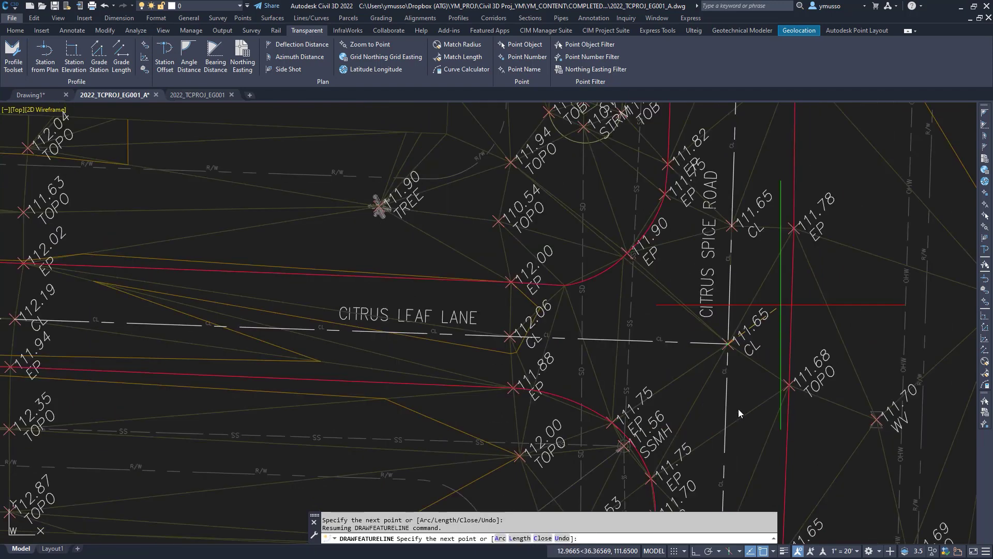
- Cancel the stray command and switch to the 2022_TCPROJ_EG001 drawing
click(382, 52)
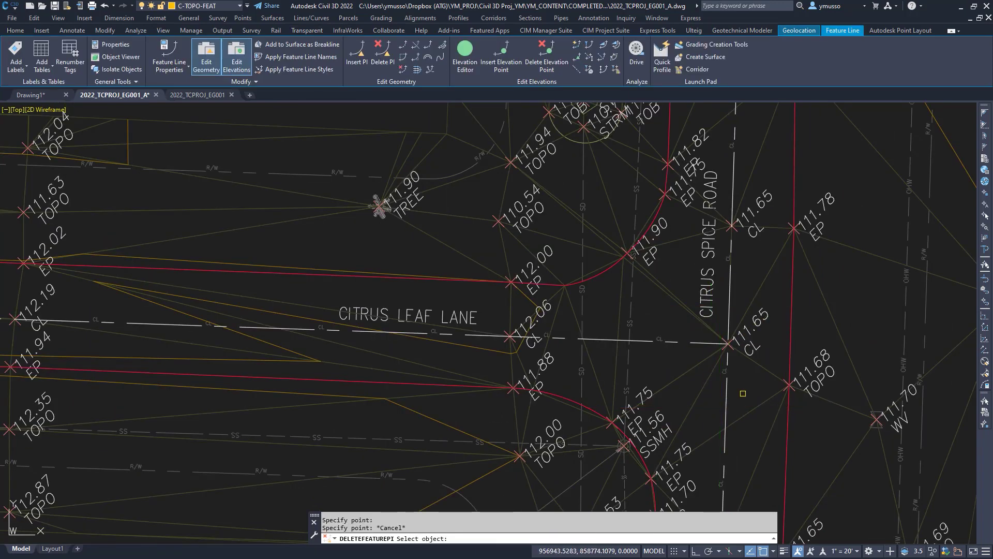
key(Escape)
key(Escape)
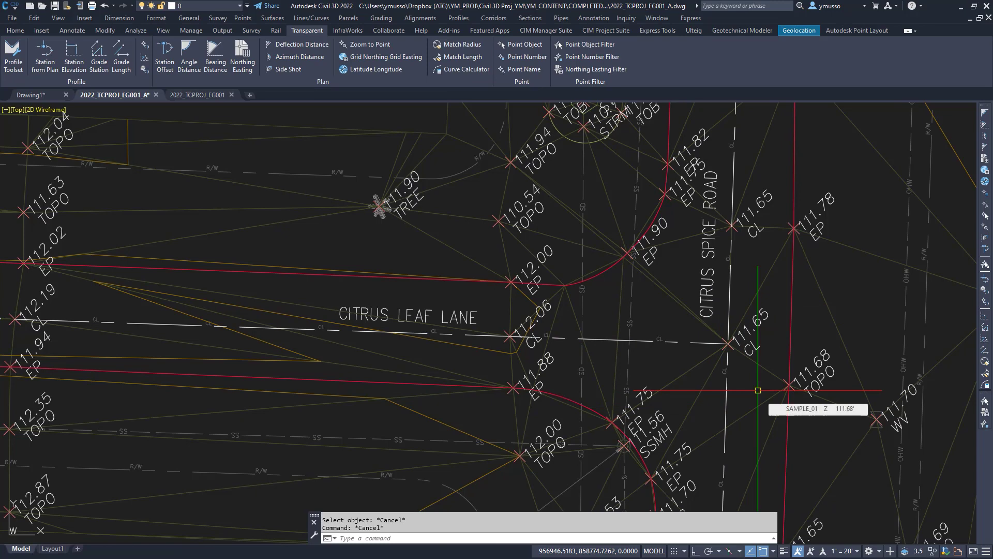
key(ctrl+Tab)
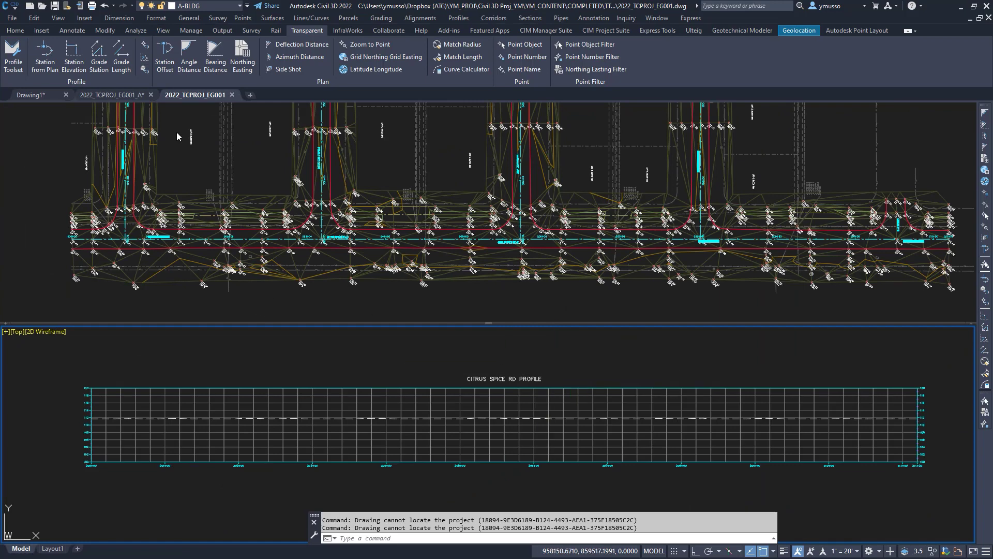
- Create a new layout profile in the CITRUS SPICE RD PROFILE view and start Draw Tangents without curves
click(14, 33)
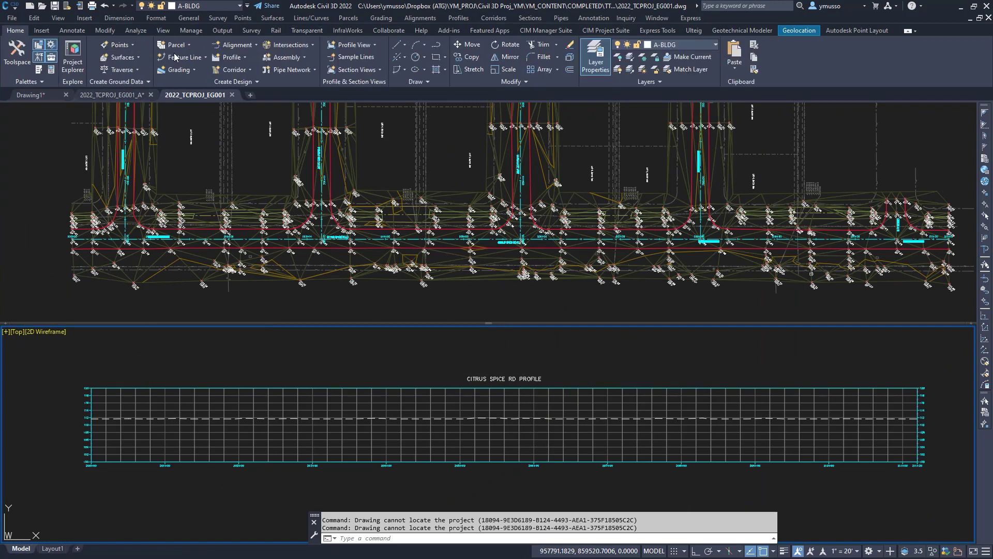
click(245, 58)
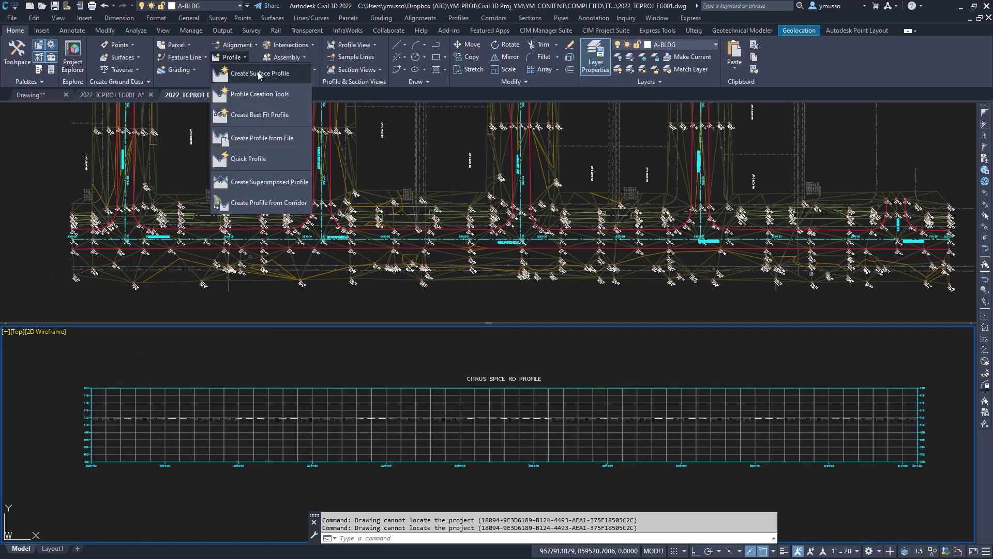
click(269, 96)
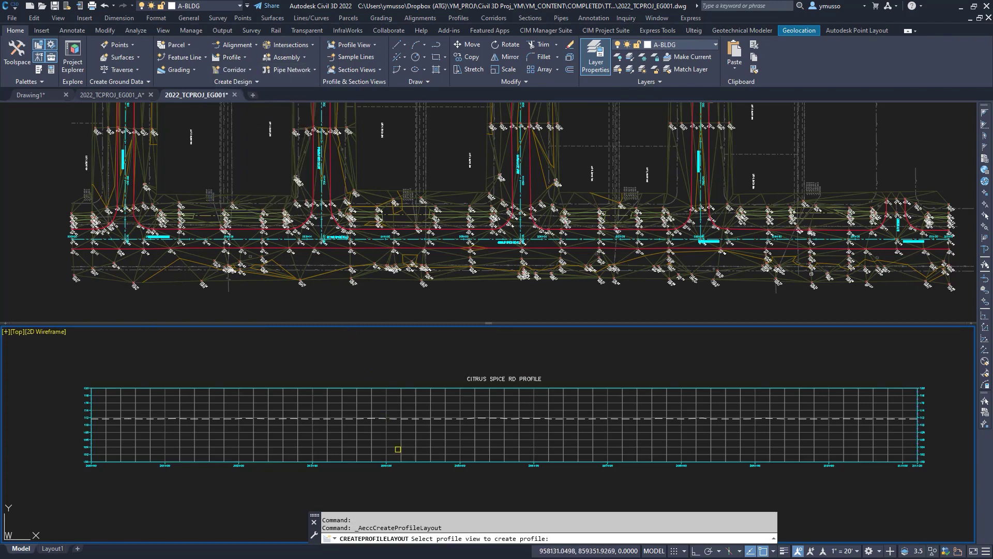
click(397, 449)
click(446, 408)
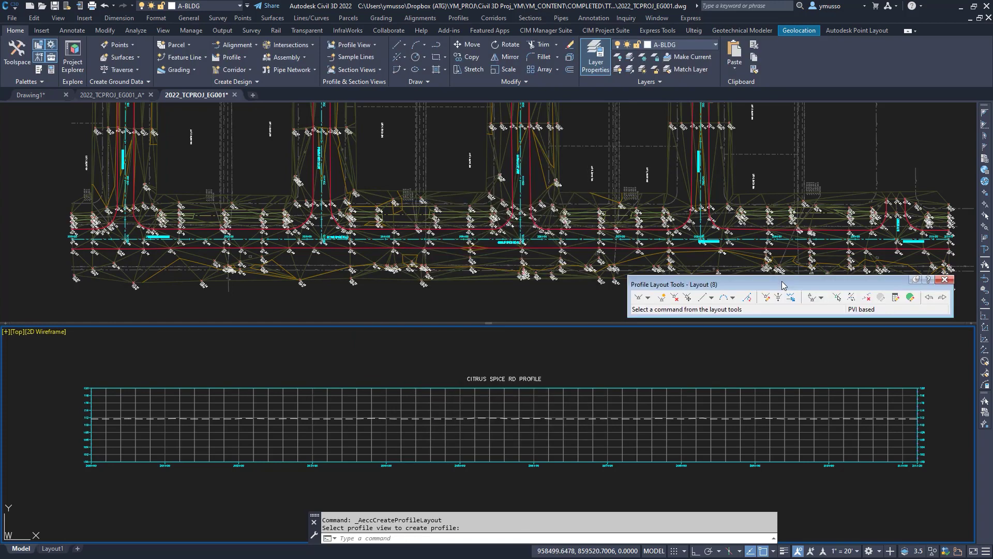
click(647, 298)
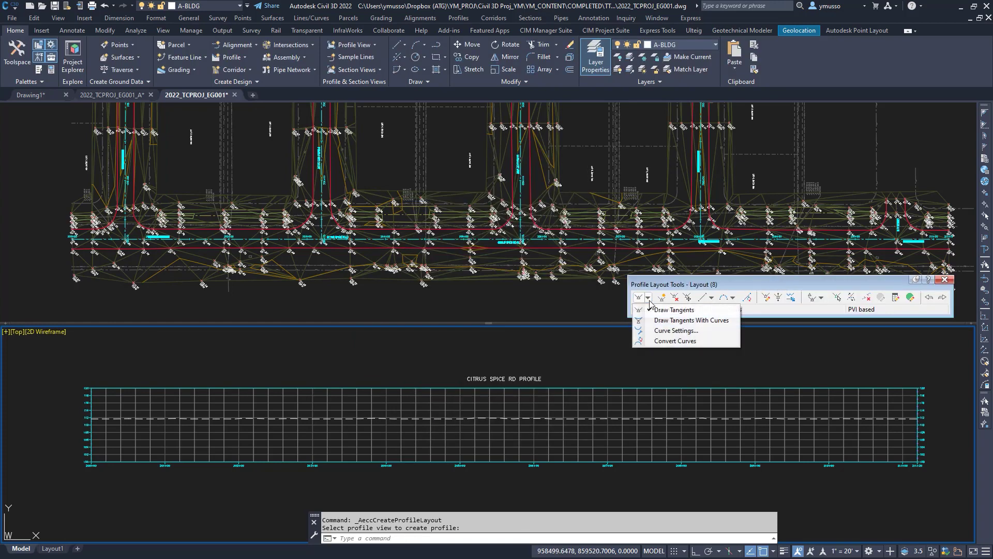
click(673, 309)
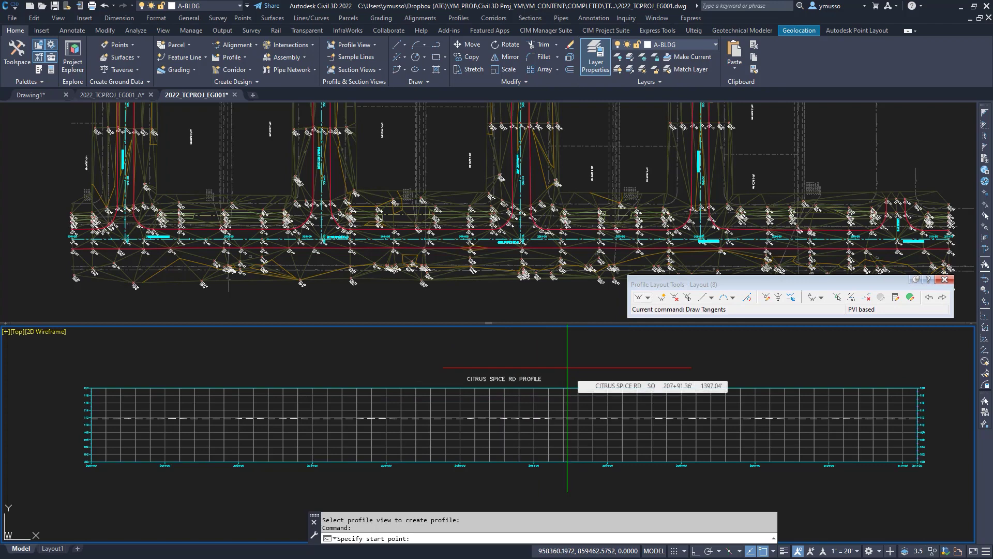
- Set the profile's start point at station 200+00, elevation 112.0, using 'PSE
text(')
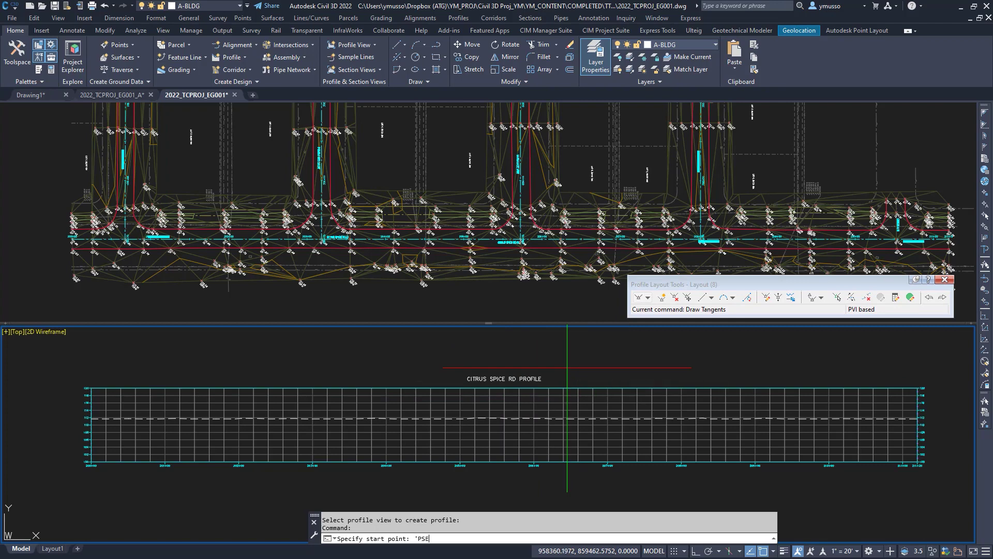
text(PSE)
key(Return)
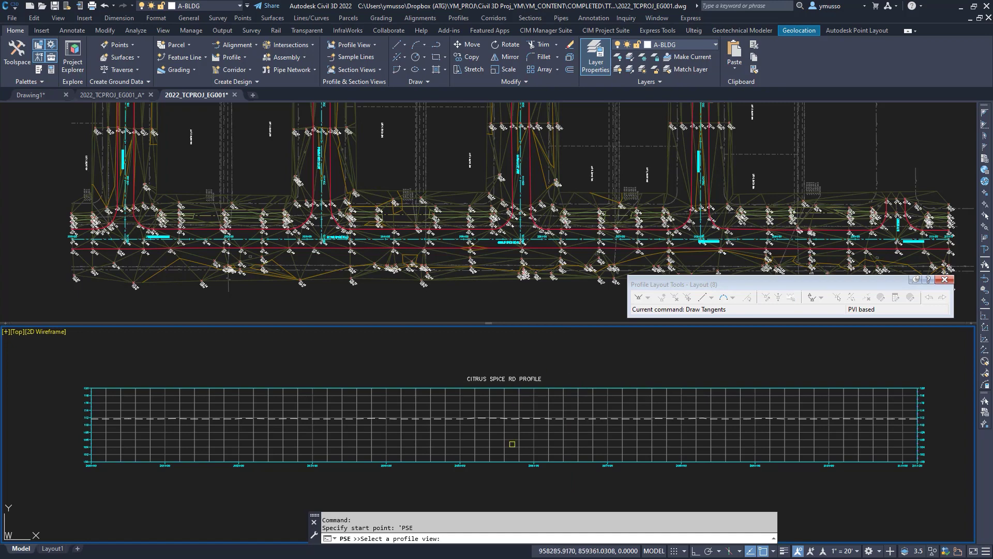
click(484, 451)
scroll(155, 461, up, 2)
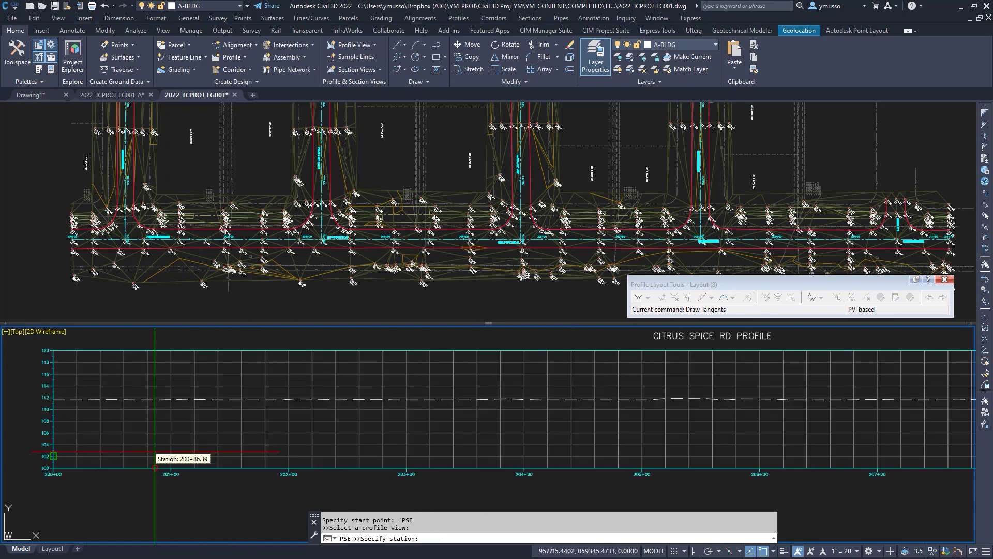
text(2000)
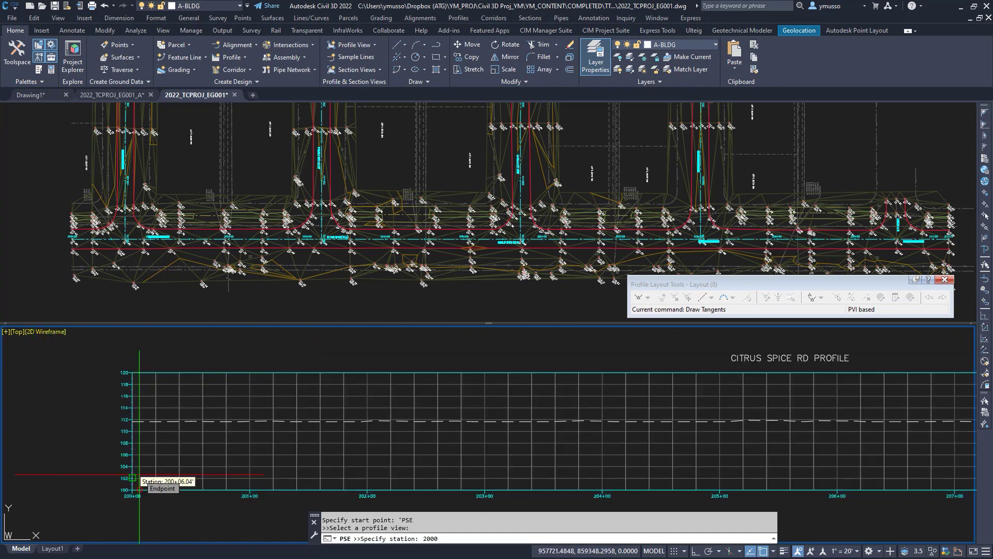
text(0)
key(Return)
key(F3)
text(112.)
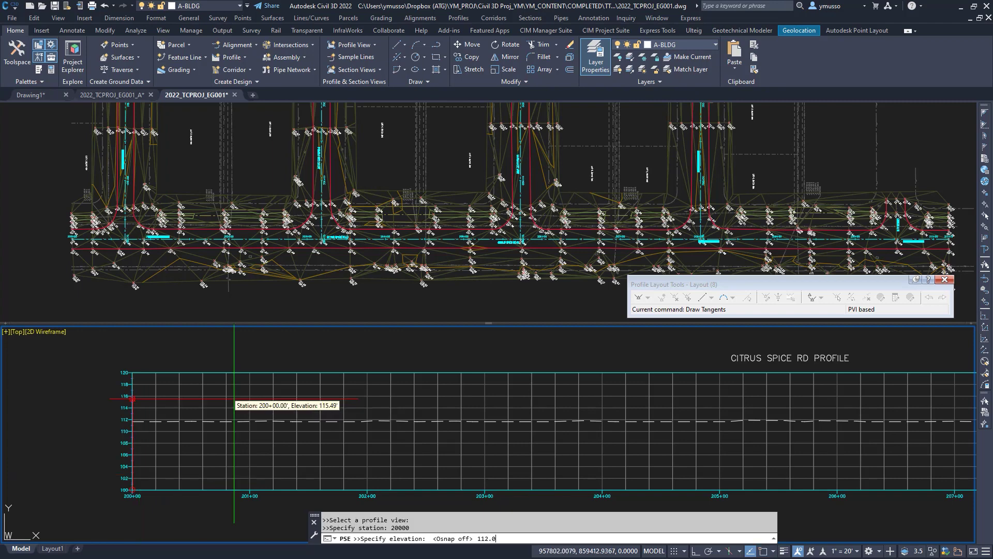
key(Return)
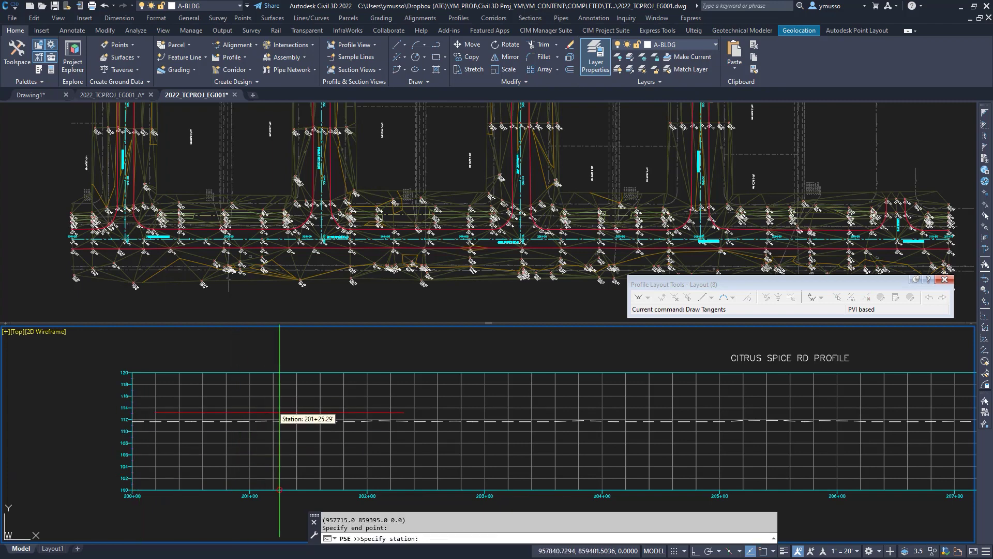
key(Escape)
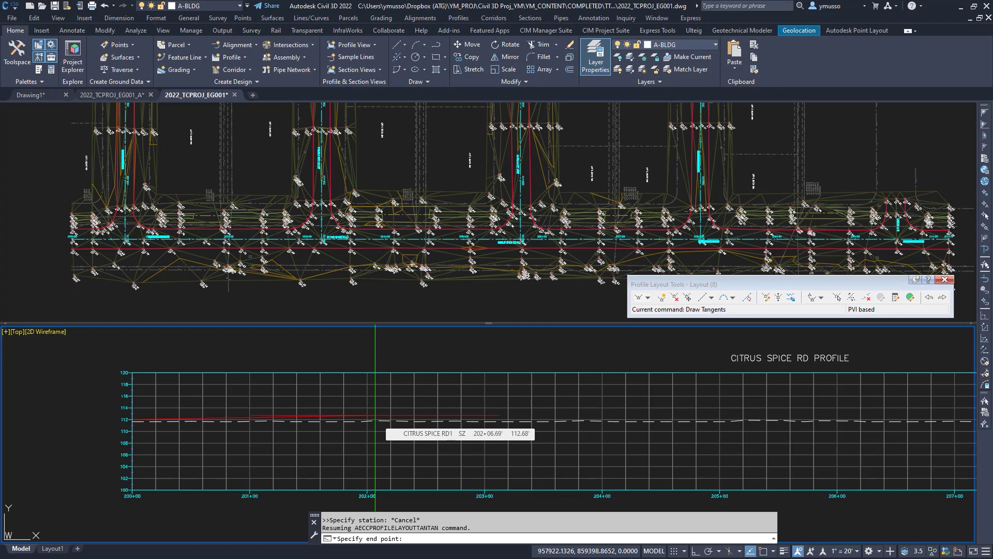
- Draw the first tangent at 0.20% grade to station 205+21 using 'PGS
text(')
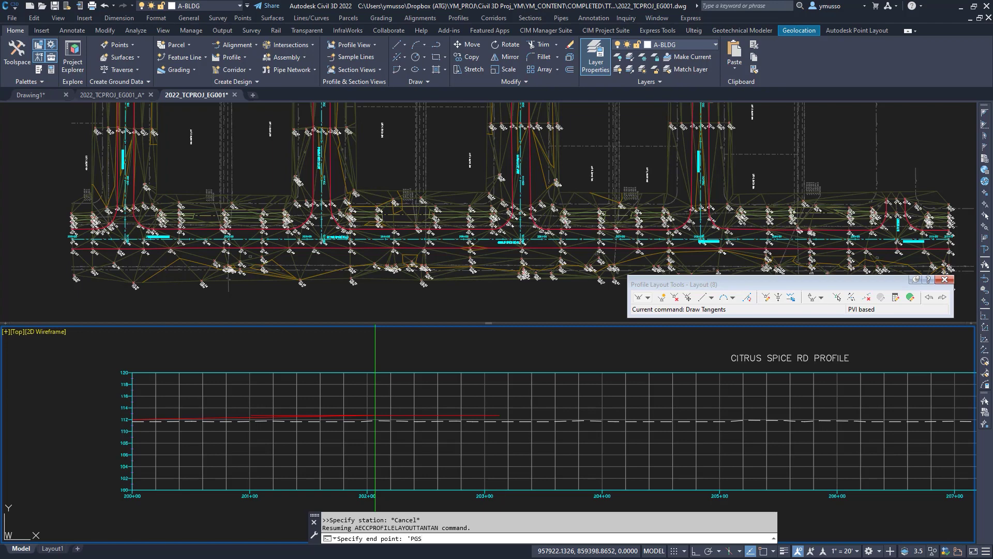
text(PGS)
key(Return)
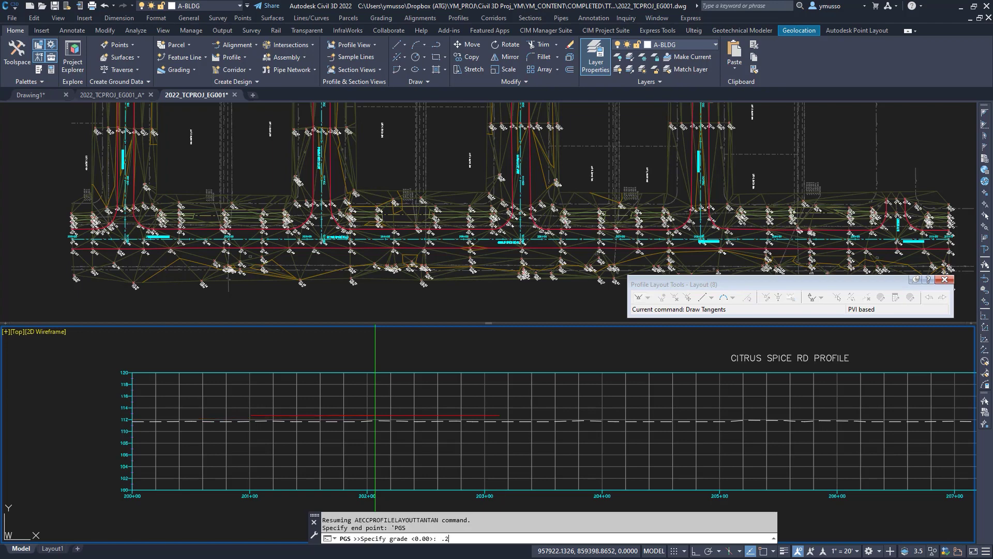
text(.2)
key(Return)
text(21)
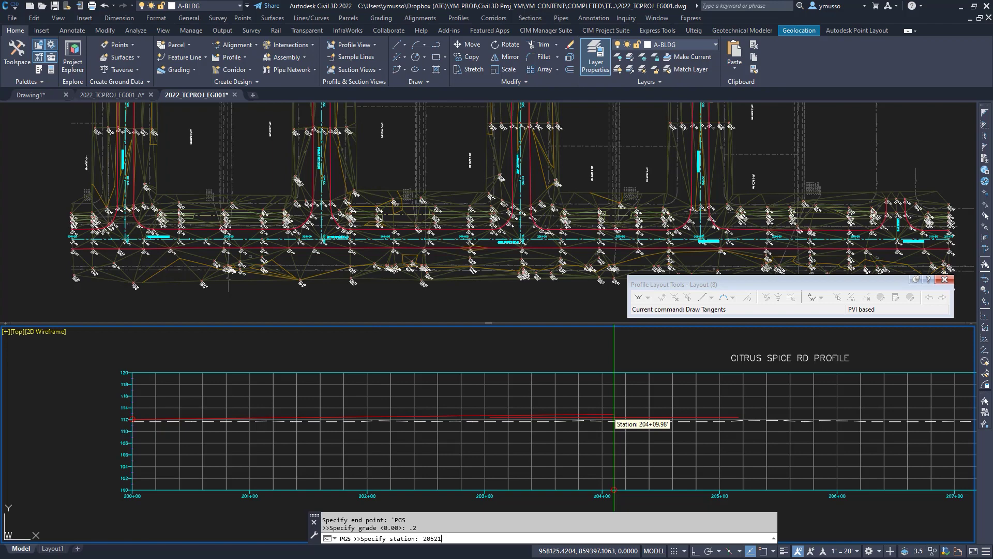
text(0521)
key(Return)
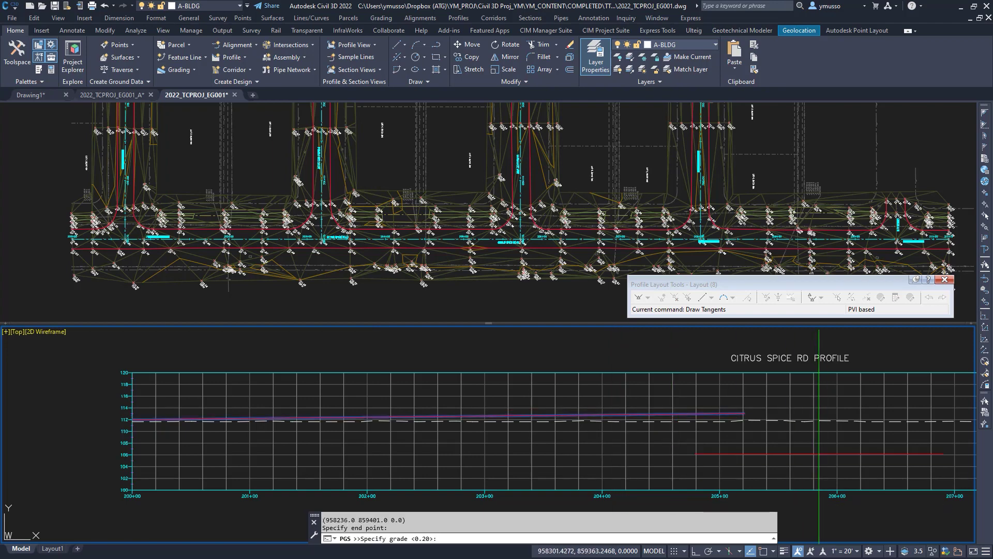
middle_drag(819, 454, 627, 448)
key(Escape)
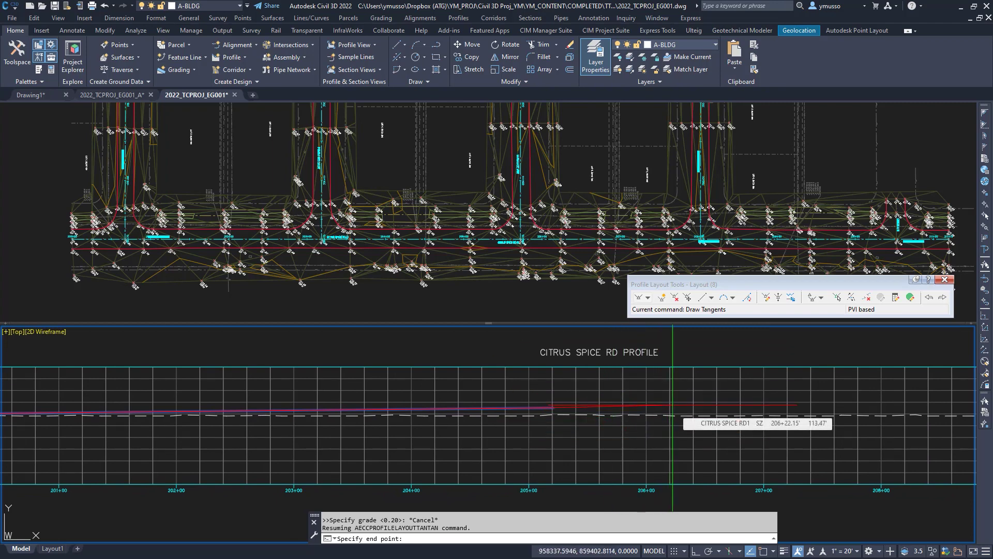
- Add a 180' tangent at -0.20% grade using 'PGL and finish the tangent layout
text(')
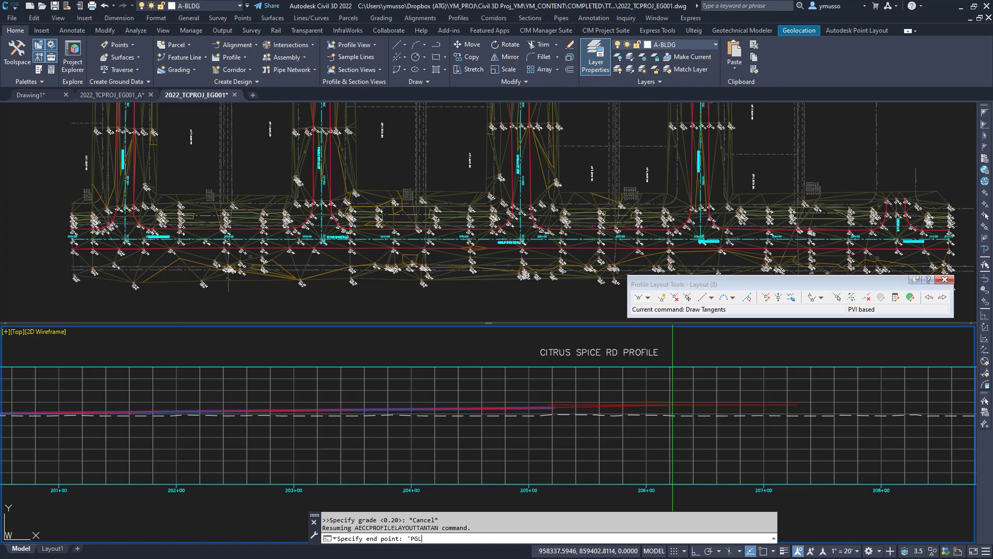
text(PGL)
key(Return)
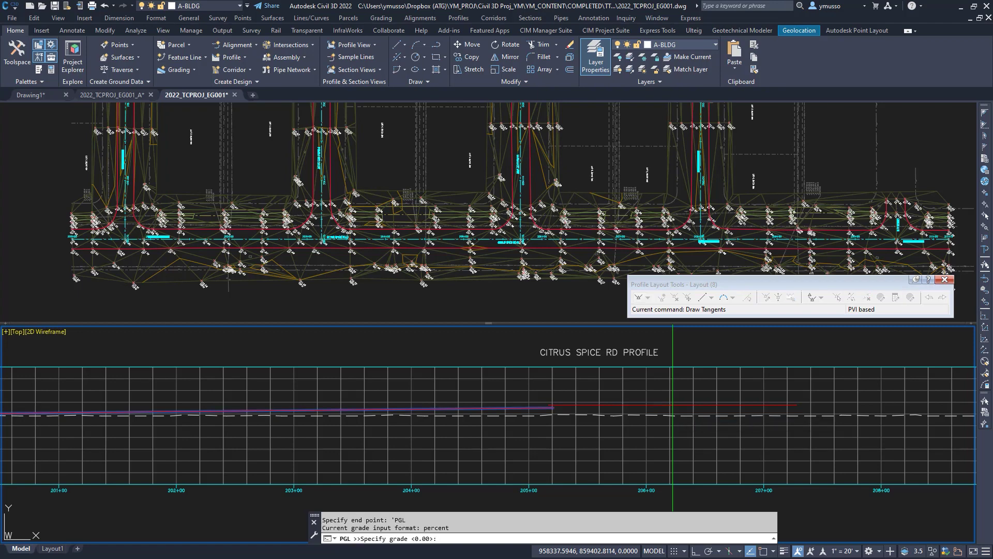
text(-.2)
key(Return)
text(180)
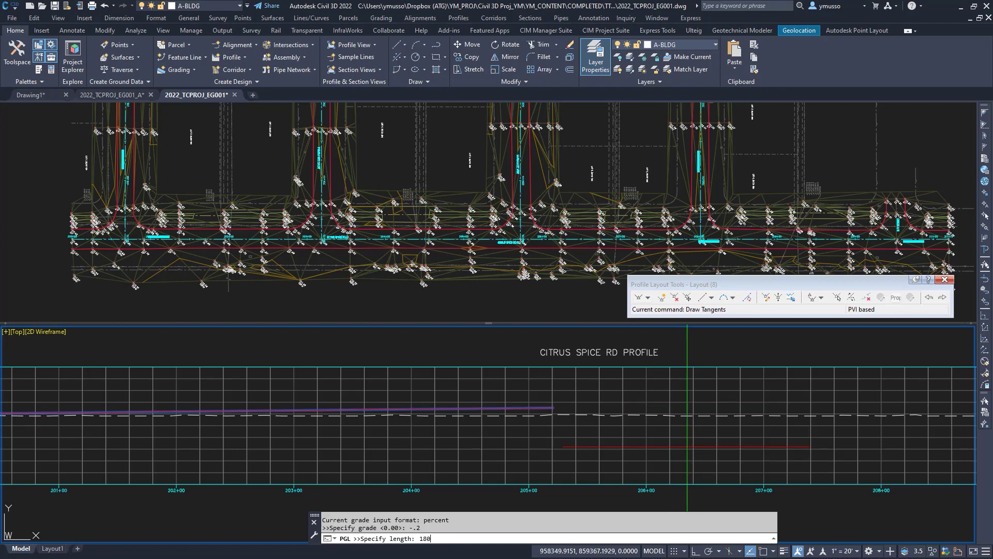
key(Return)
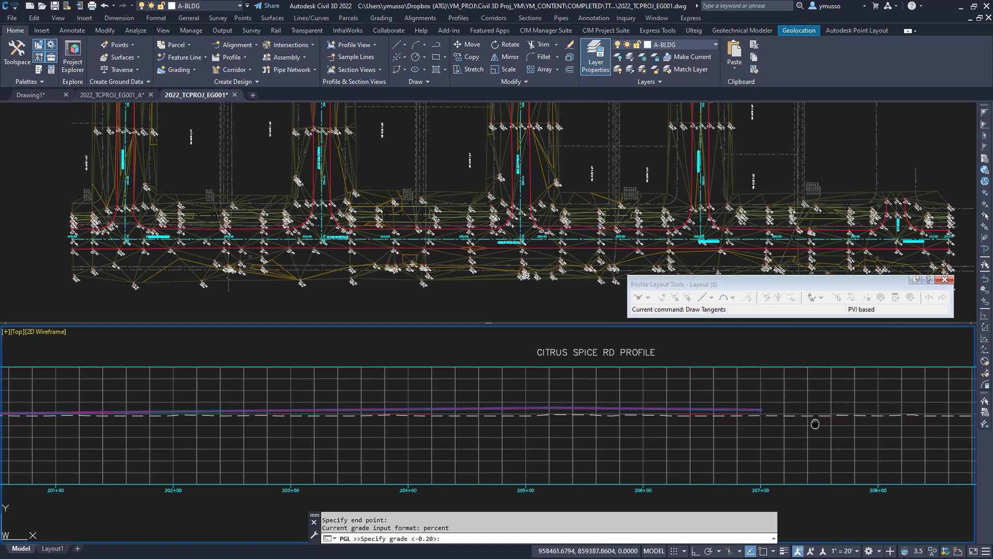
middle_drag(813, 416, 763, 414)
key(Escape)
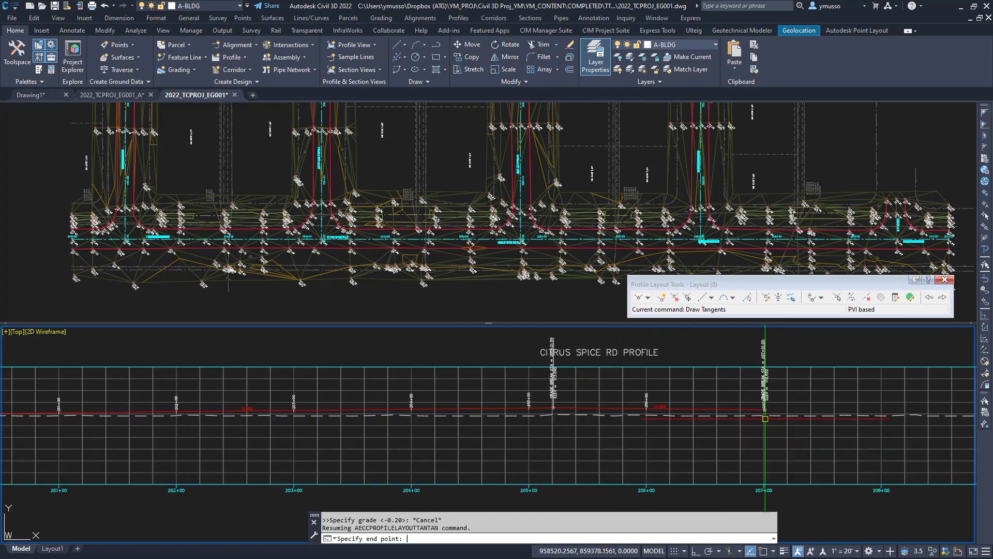
key(Return)
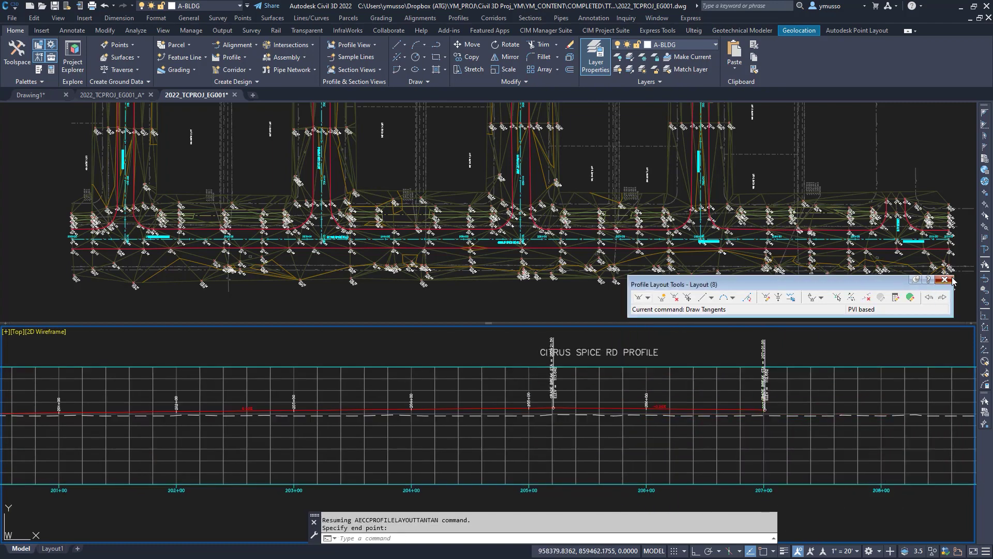
- End tangent drawing for Layout (8) and zoom out to view the finished two-tangent profile
key(Escape)
key(Escape)
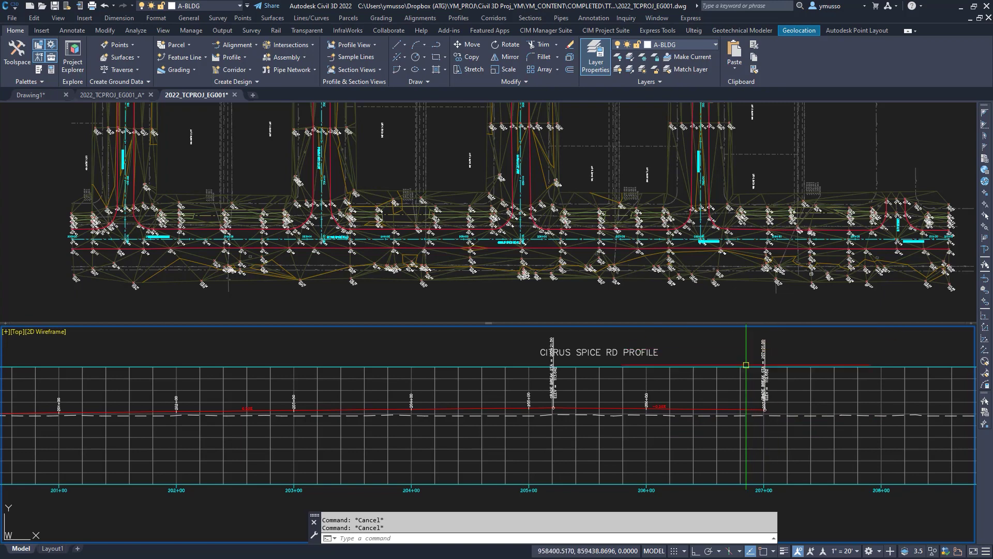
scroll(739, 387, down, 2)
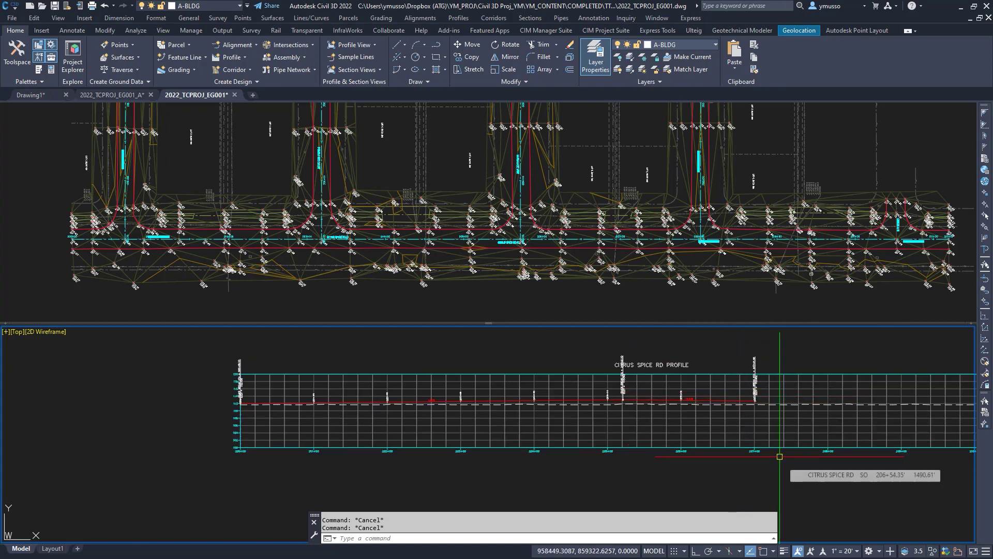
mouse_move(777, 458)
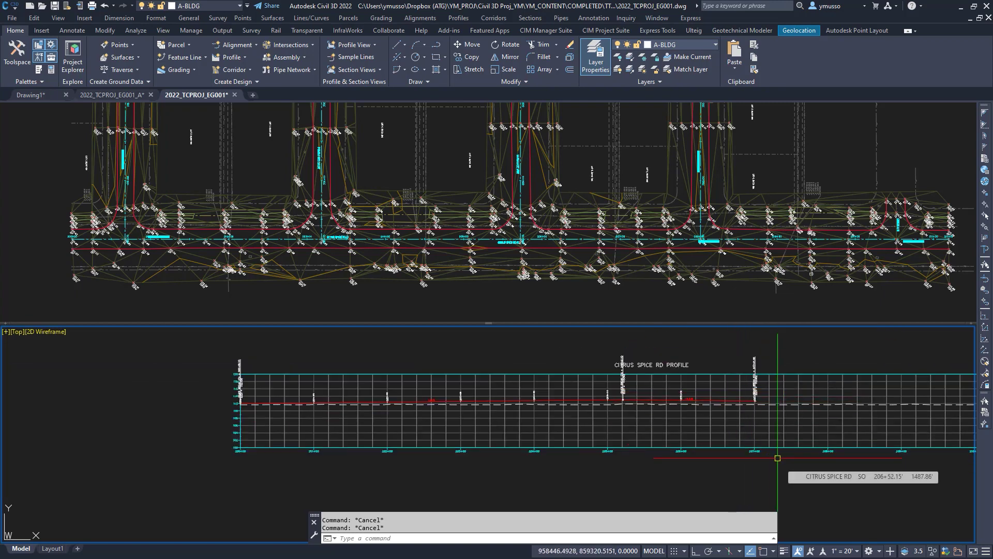